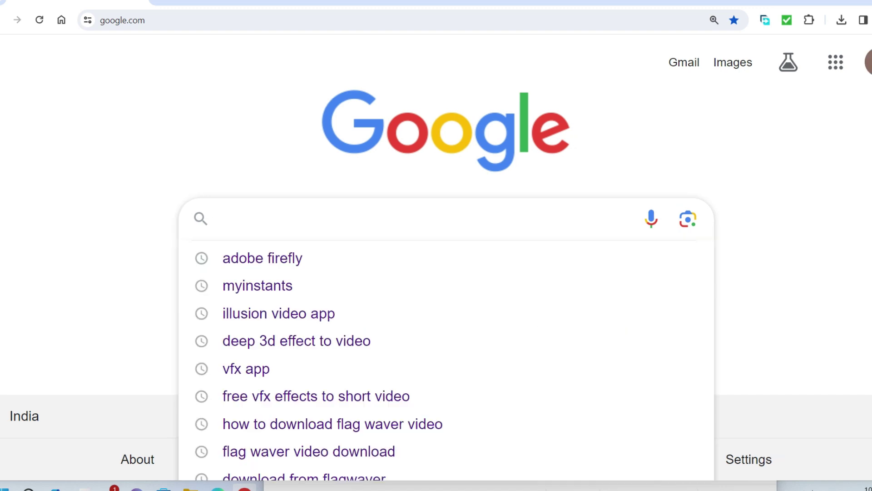
# Step: Search Google for 'adobe firefly' to find the official Adobe Firefly page
pyautogui.write('adobe')
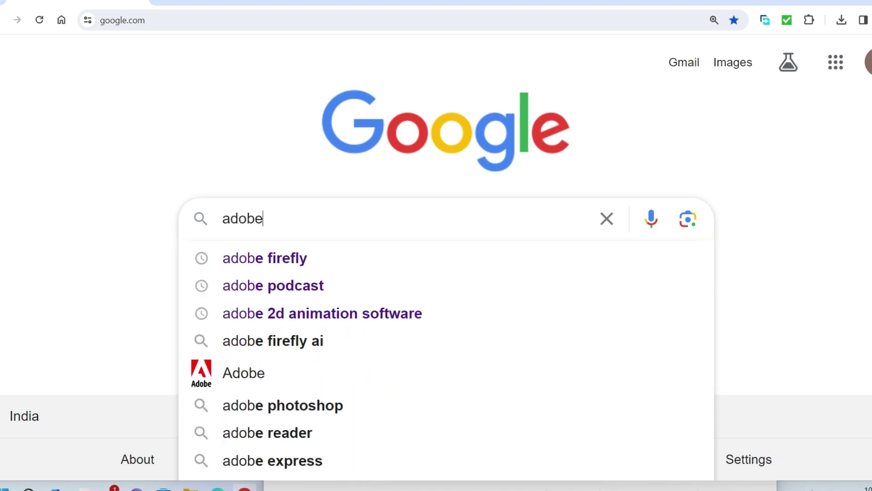
pyautogui.write(' f')
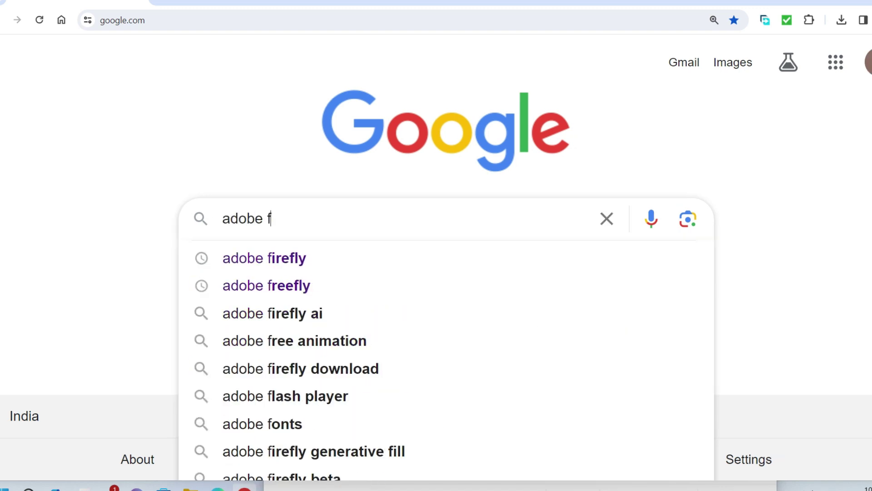
pyautogui.write('irefly')
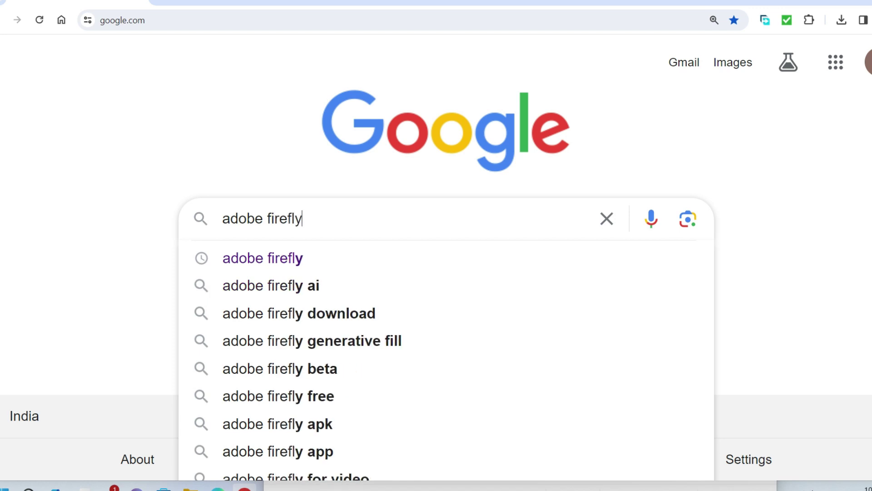
pyautogui.press('Return')
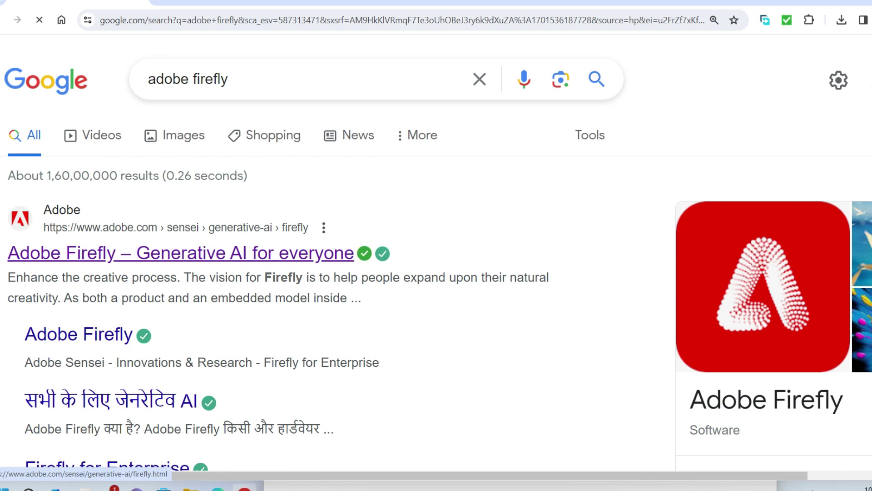
pyautogui.scroll(-1, 318, 253)
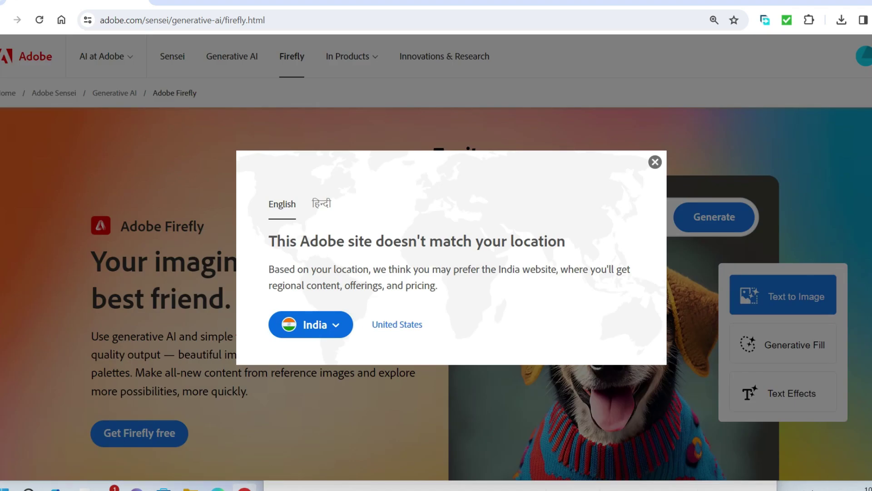
# Step: Dismiss the location notice and open the Firefly web app via Get Firefly free
pyautogui.press('Escape')
pyautogui.scroll(-4, 436, 296)
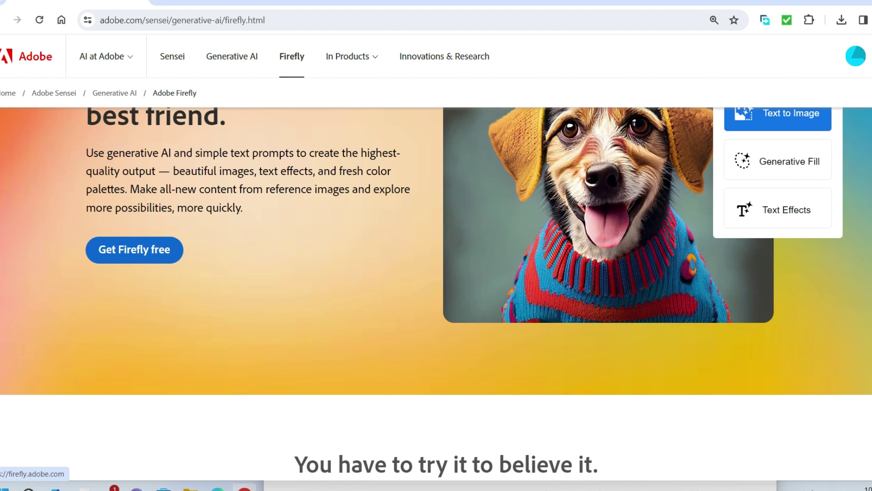
pyautogui.click(134, 249)
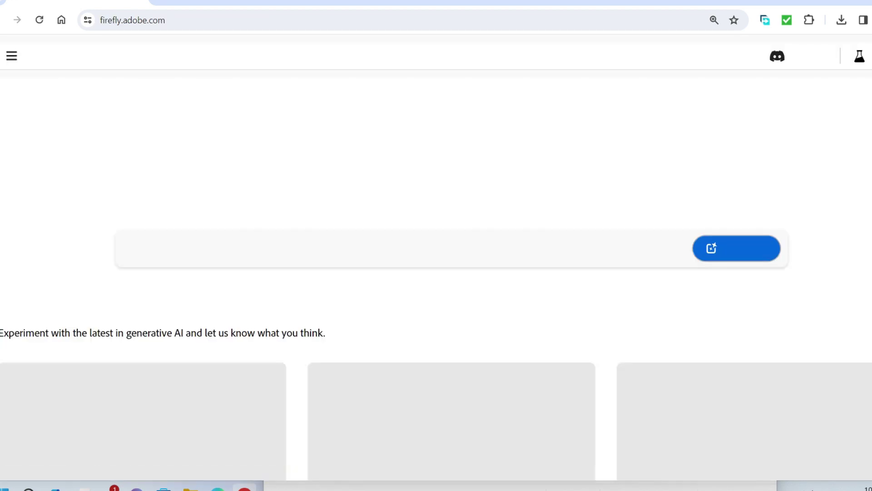
# Step: Open the Generative fill feature from its card
pyautogui.scroll(-5, 436, 263)
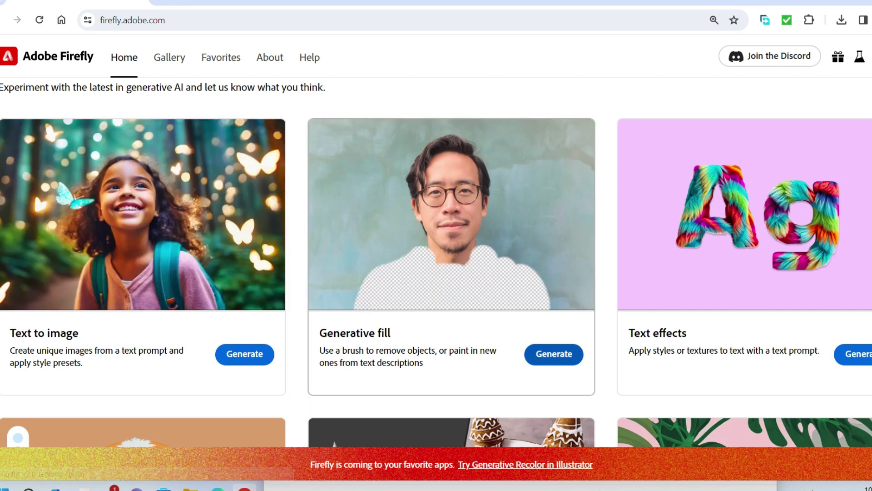
pyautogui.click(554, 354)
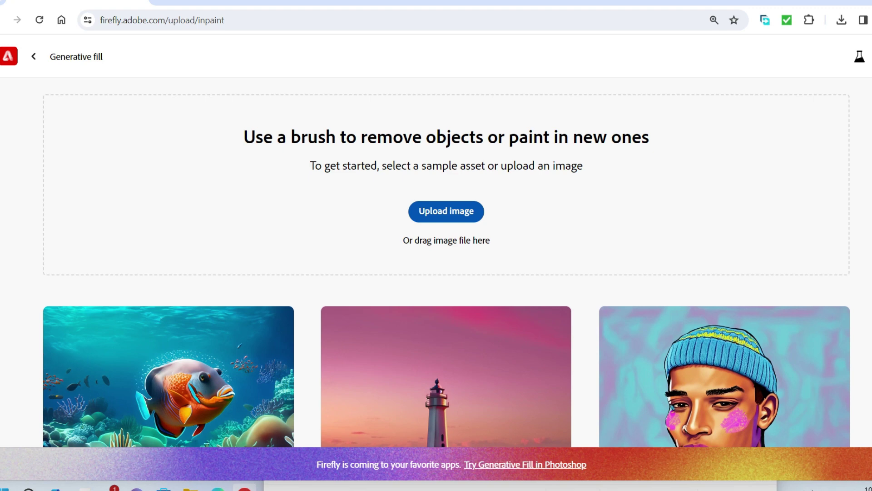
pyautogui.scroll(-2, 445, 237)
pyautogui.scroll(-6, 446, 236)
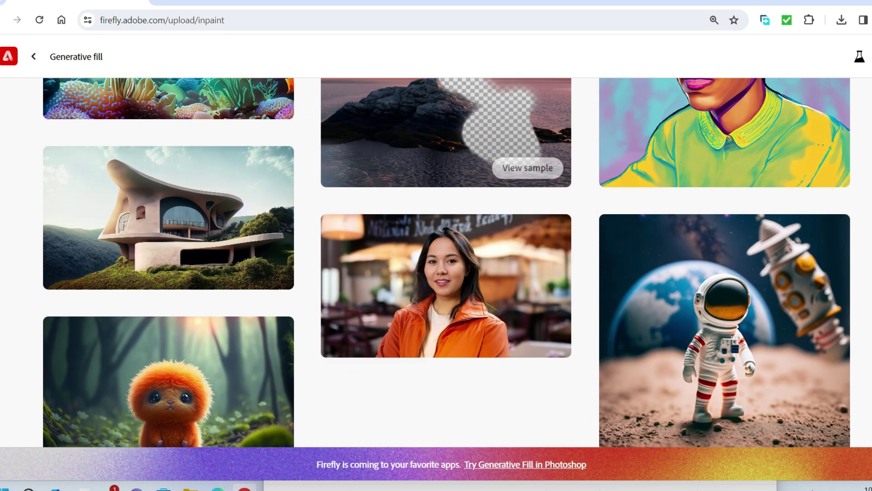
pyautogui.scroll(-1, 446, 237)
pyautogui.scroll(5, 445, 236)
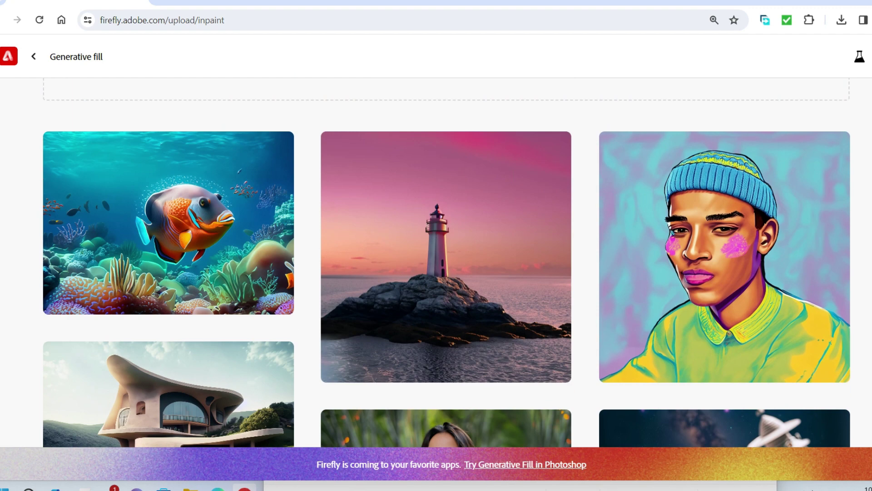
pyautogui.scroll(4, 446, 236)
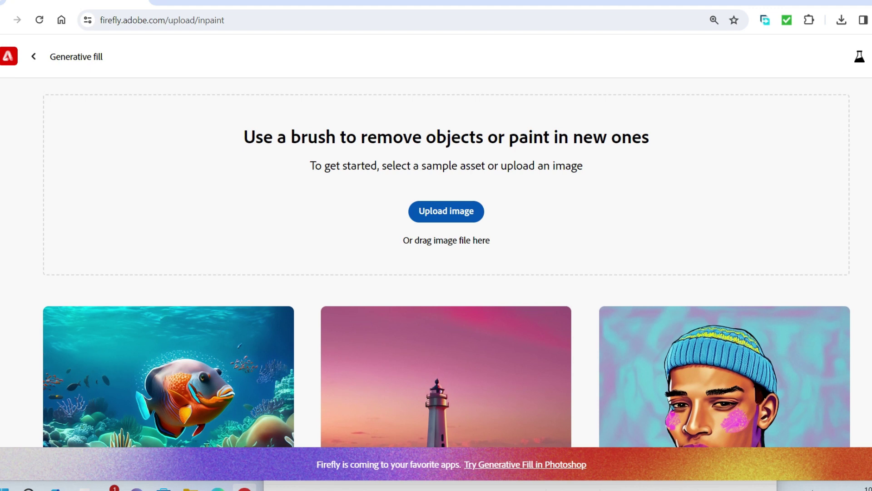
# Step: Upload the photo of the man in the purple shirt into Generative fill
pyautogui.click(447, 212)
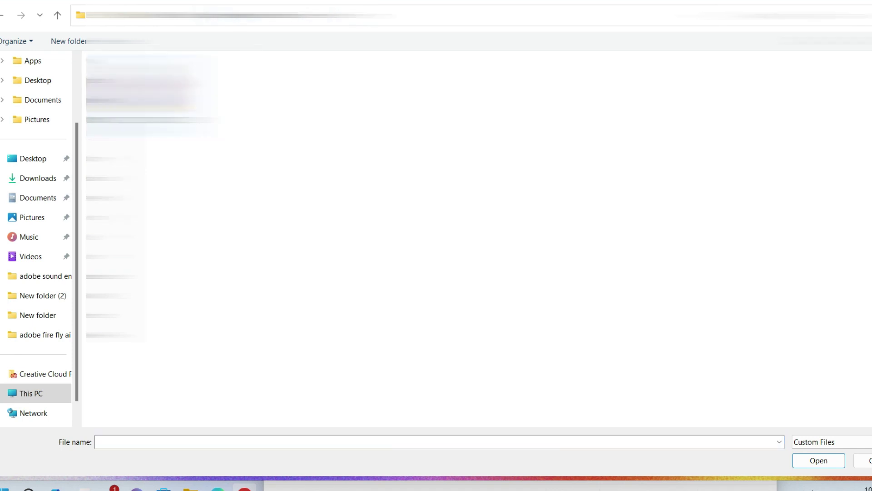
pyautogui.doubleClick(137, 68)
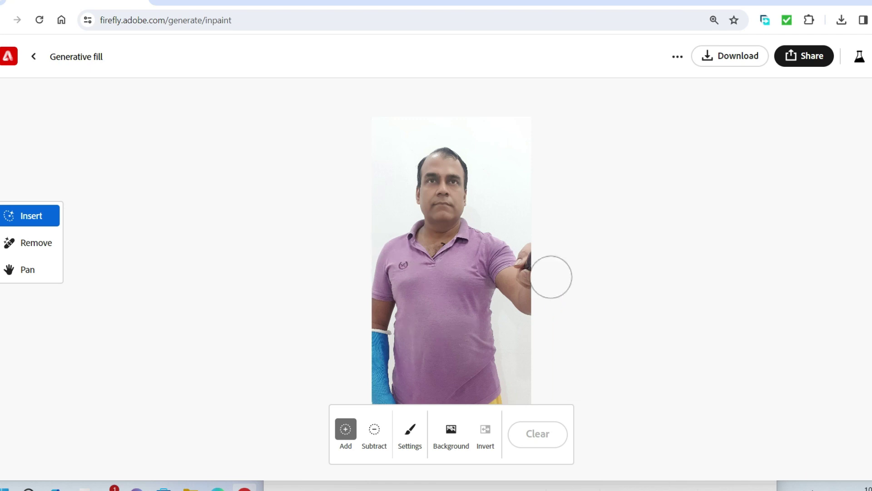
# Step: Pan the photo up and zoom in on the waist and yellow trousers, with Insert active
pyautogui.click(28, 270)
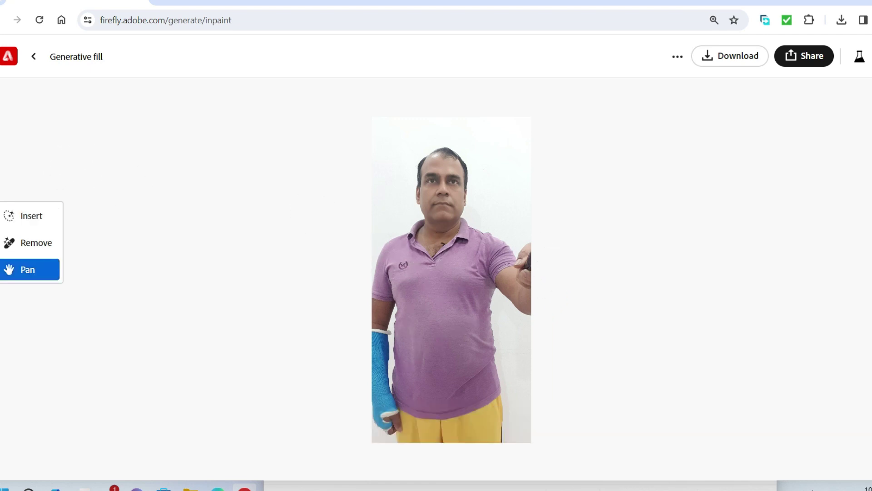
pyautogui.moveTo(451, 280); pyautogui.dragTo(445, 143)
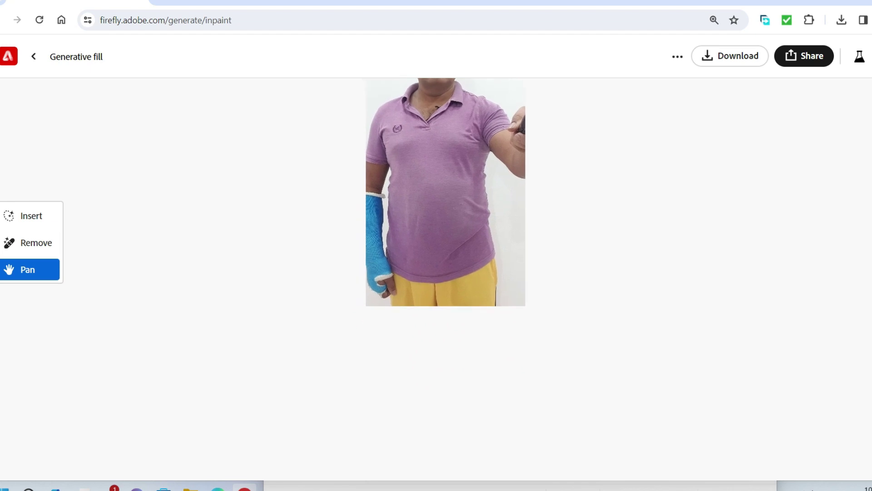
pyautogui.click(27, 215)
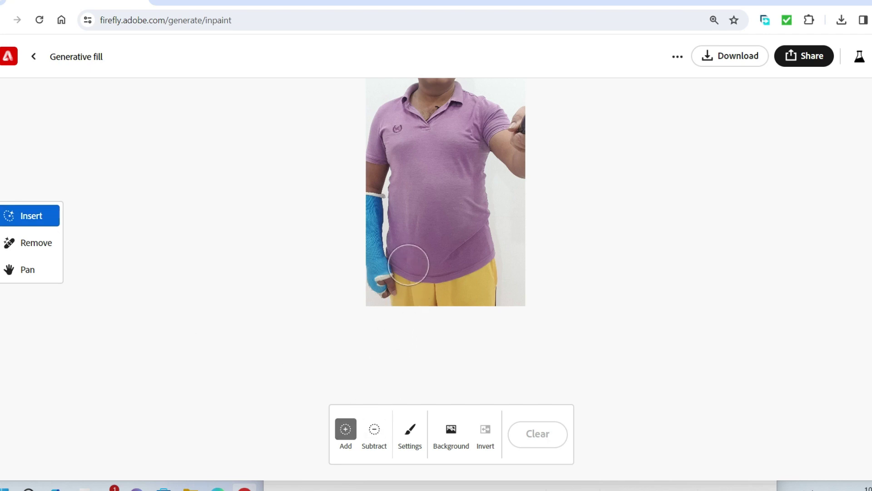
pyautogui.scroll(1, 437, 299)
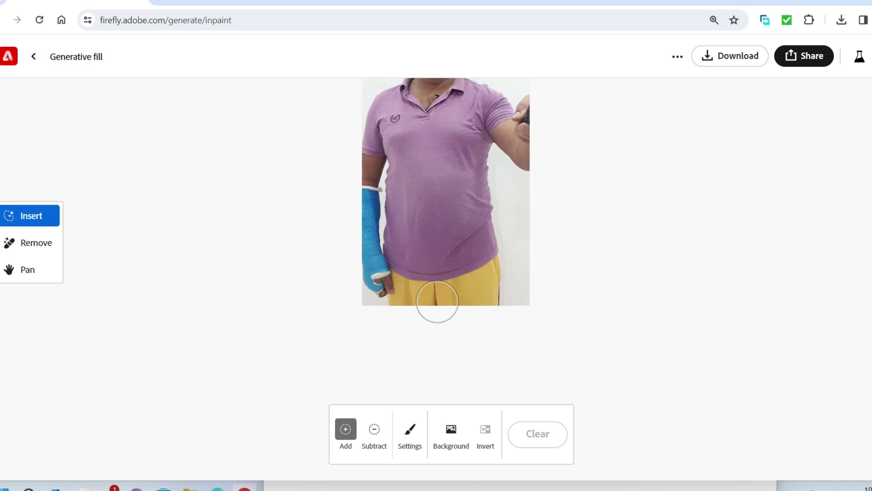
pyautogui.scroll(2, 437, 298)
pyautogui.scroll(2, 437, 298)
pyautogui.scroll(1, 437, 297)
pyautogui.scroll(1, 437, 296)
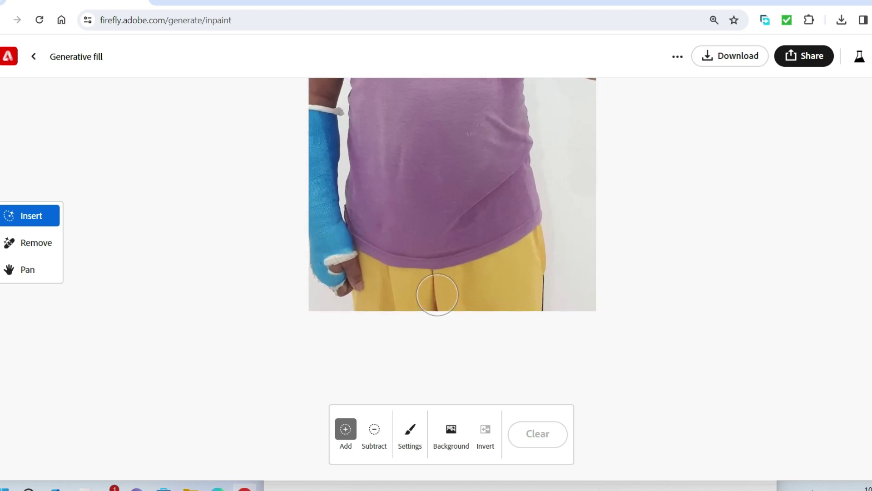
pyautogui.scroll(2, 437, 295)
pyautogui.scroll(1, 438, 293)
pyautogui.scroll(1, 439, 293)
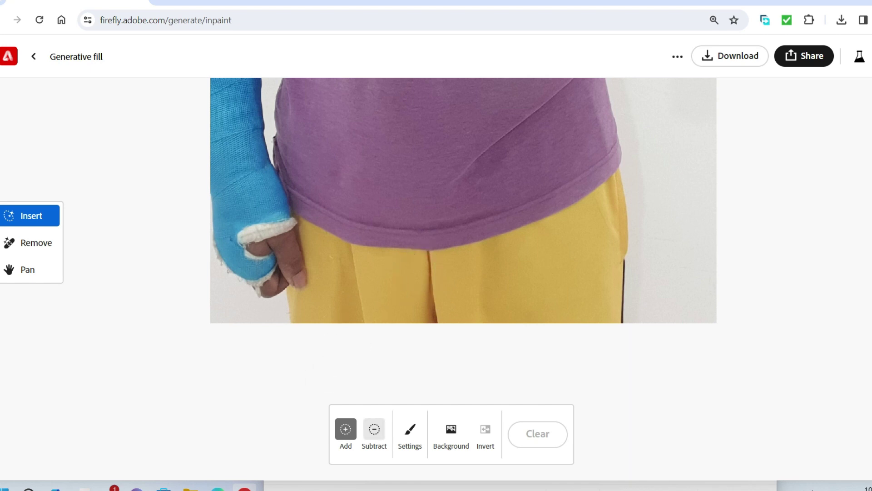
pyautogui.scroll(1, 350, 297)
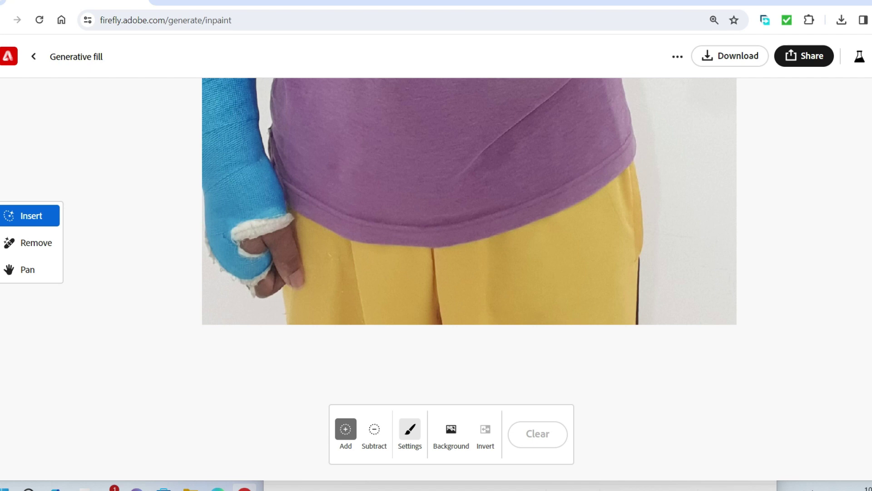
# Step: Brush out the yellow trousers beside the man's cast-wrapped hand with the Add brush
pyautogui.click(410, 429)
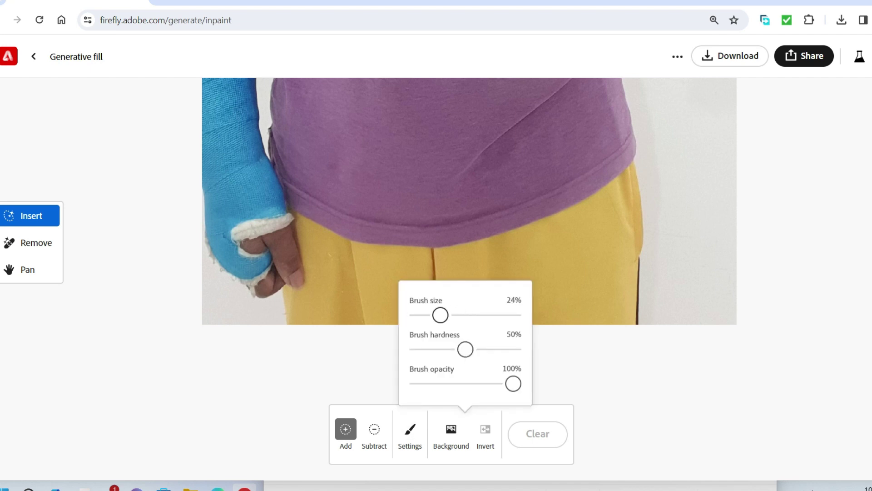
pyautogui.click(356, 271)
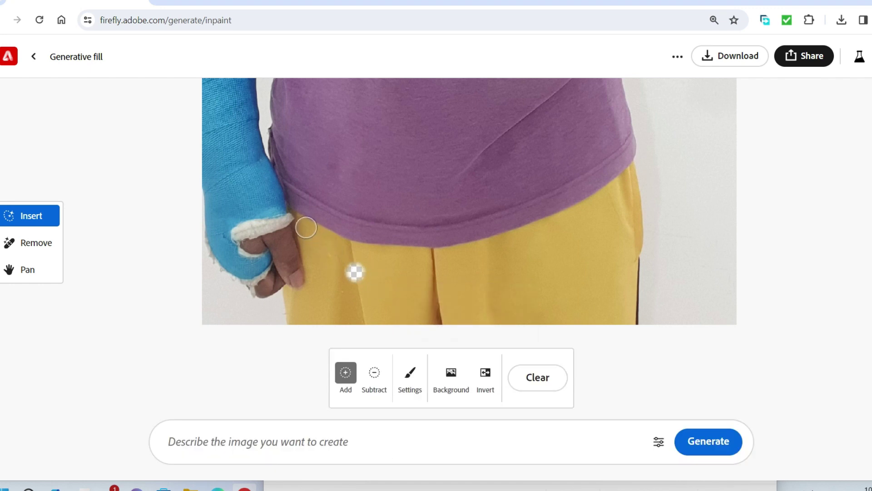
pyautogui.moveTo(308, 228); pyautogui.dragTo(309, 239)
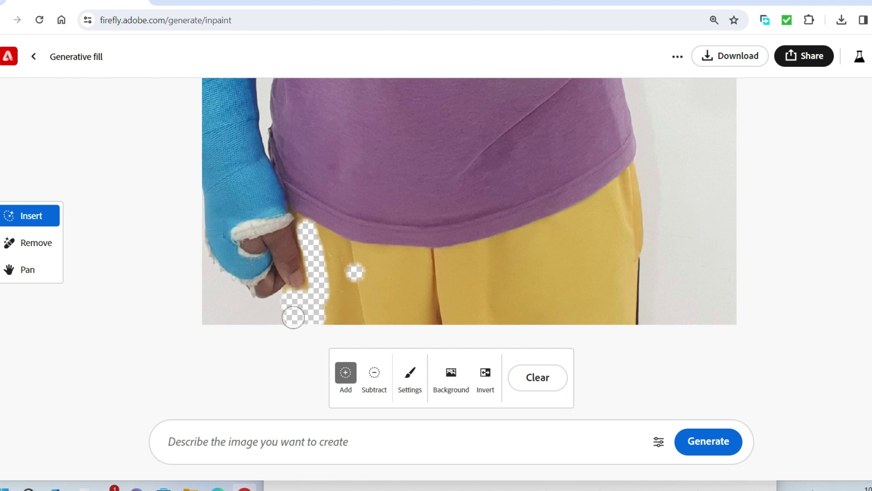
pyautogui.moveTo(326, 238); pyautogui.dragTo(335, 286)
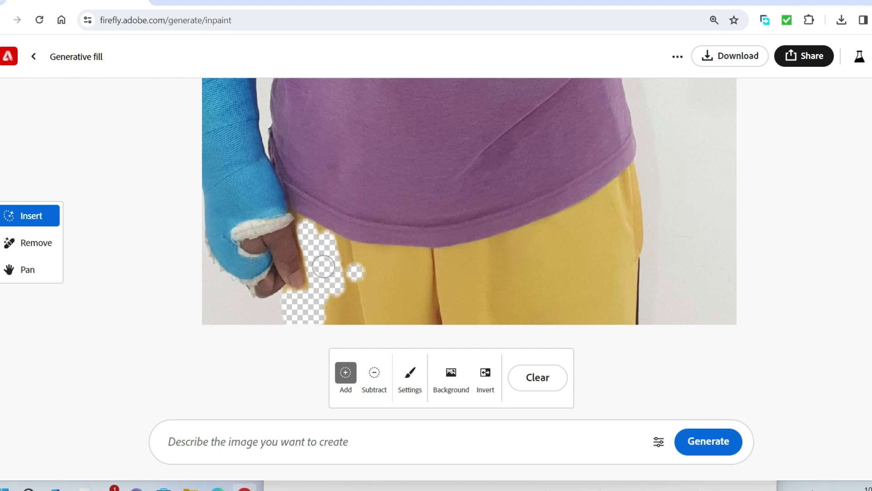
pyautogui.scroll(2, 318, 273)
pyautogui.scroll(2, 309, 286)
pyautogui.scroll(2, 295, 304)
pyautogui.scroll(1, 282, 318)
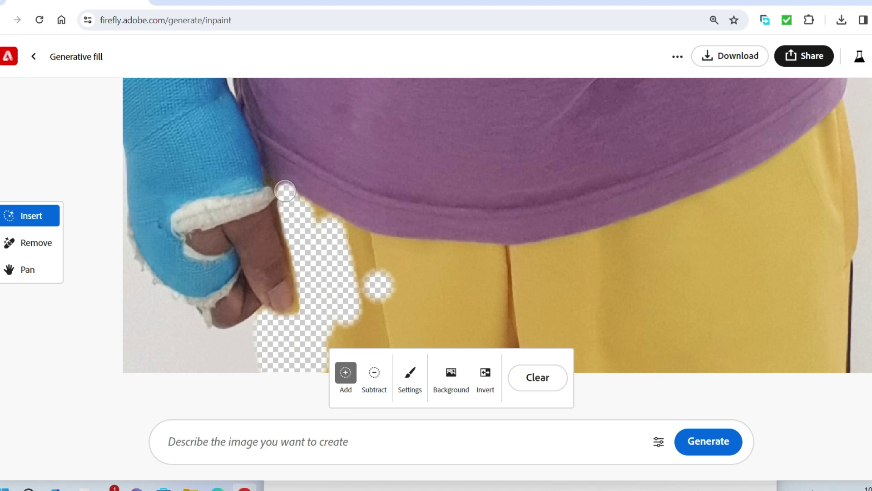
# Step: Mask the gap between the blue cast and the shirt, joining the trouser patch
pyautogui.moveTo(289, 196)
pyautogui.mouseDown()
pyautogui.moveTo(351, 245)
pyautogui.moveTo(359, 279)
pyautogui.mouseUp()
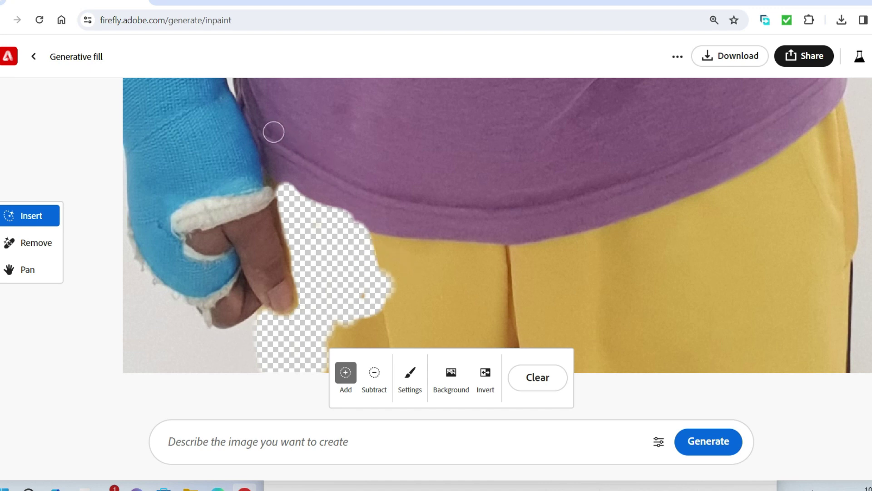
pyautogui.moveTo(249, 94); pyautogui.dragTo(247, 97)
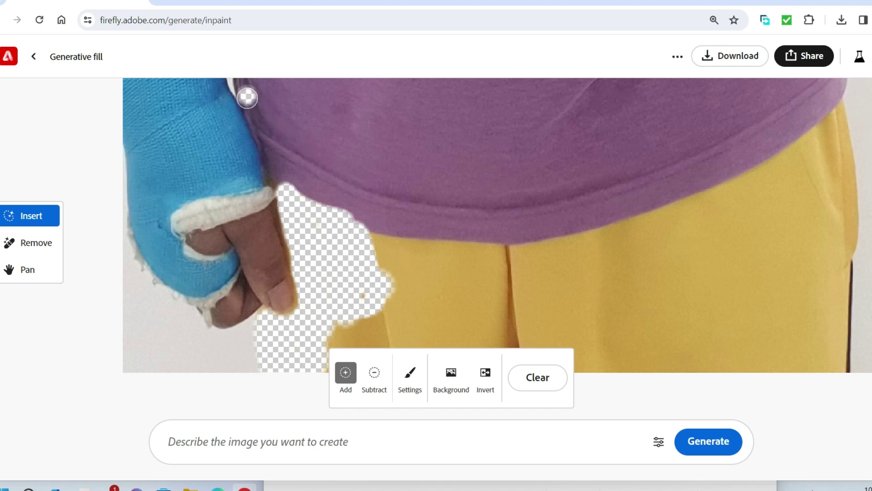
pyautogui.moveTo(256, 123); pyautogui.dragTo(274, 173)
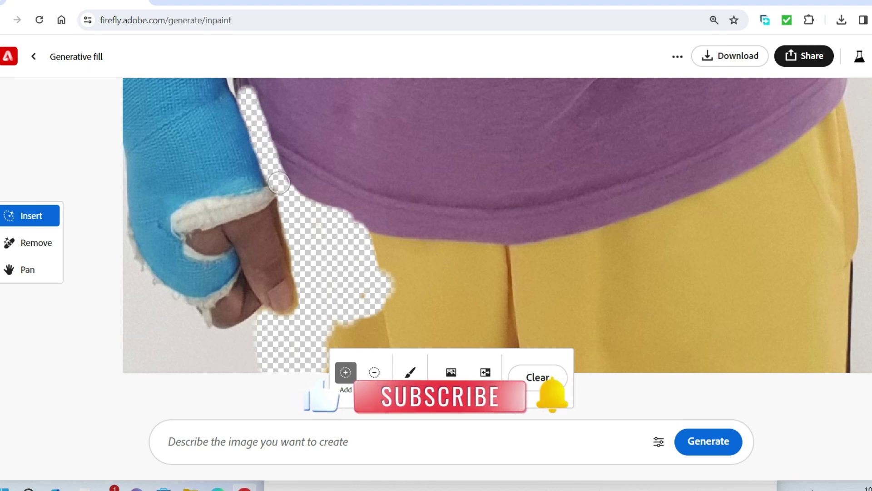
pyautogui.moveTo(275, 173); pyautogui.dragTo(297, 220)
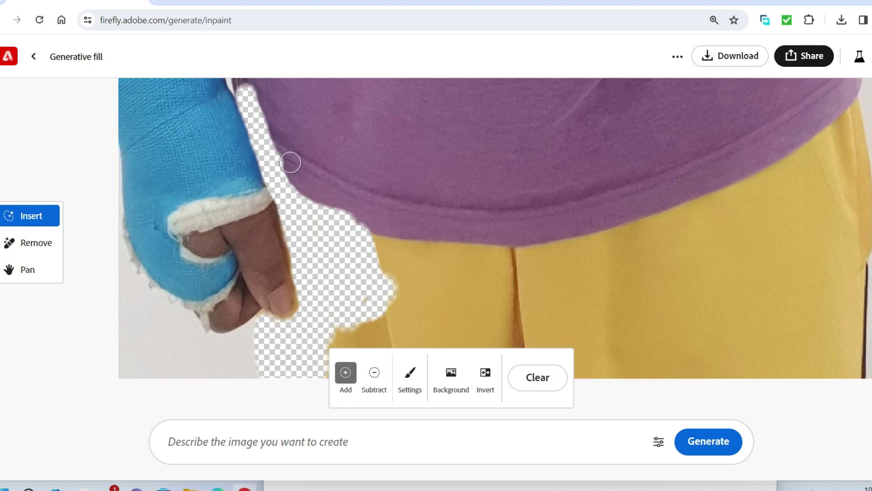
pyautogui.scroll(-2, 300, 168)
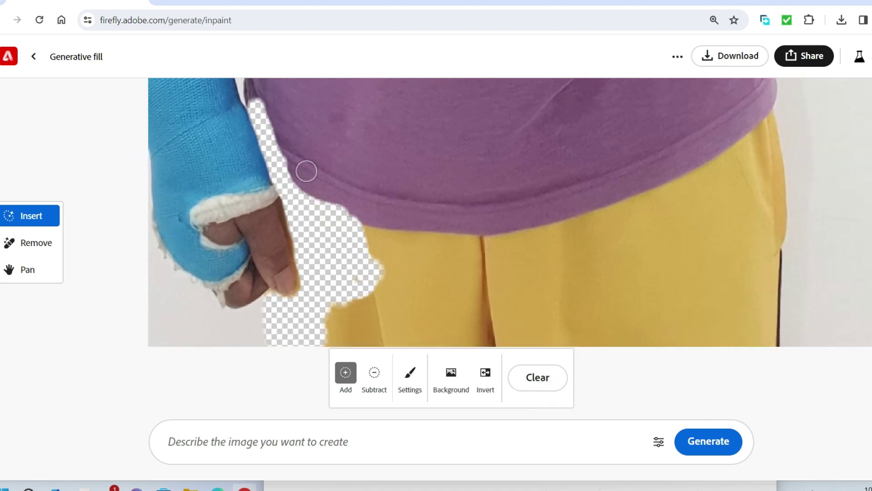
pyautogui.scroll(1, 363, 186)
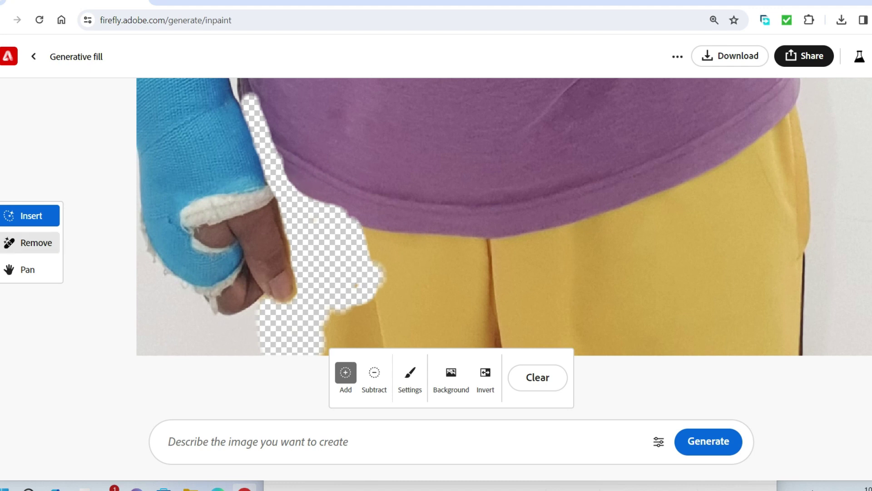
# Step: Shift the image down slightly and return to the Insert brush
pyautogui.click(27, 269)
pyautogui.moveTo(454, 204); pyautogui.dragTo(460, 240)
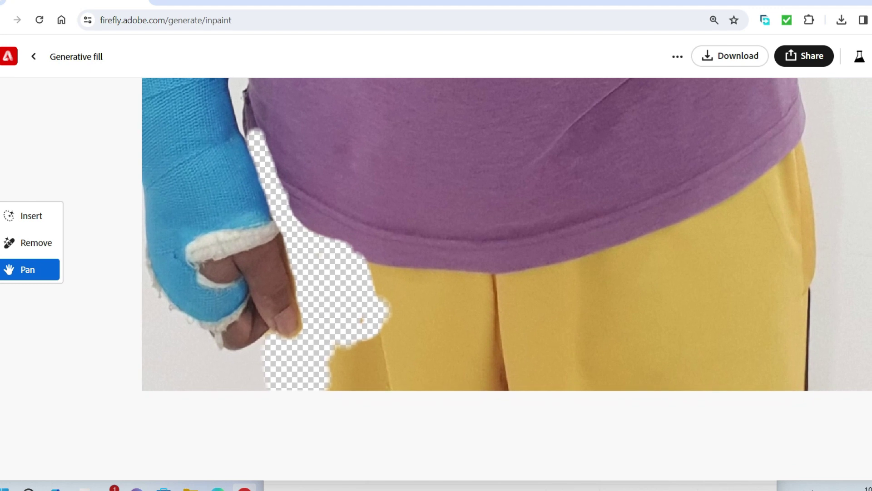
pyautogui.click(28, 215)
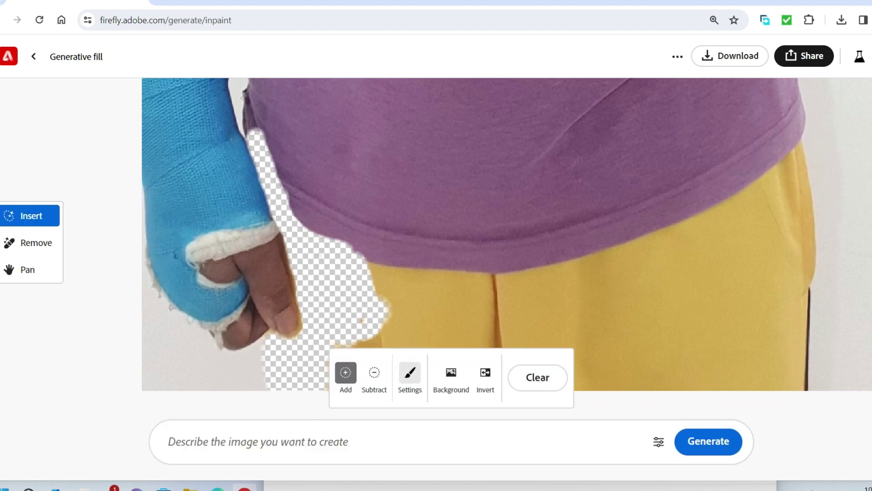
# Step: Enlarge the brush and mask the shirt hem and right side of the yellow trousers
pyautogui.click(410, 373)
pyautogui.moveTo(440, 258); pyautogui.dragTo(465, 258)
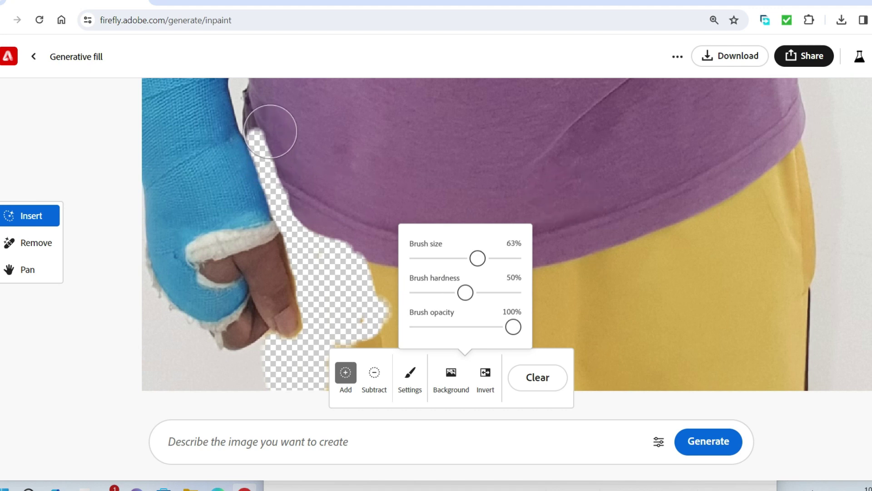
pyautogui.moveTo(269, 123)
pyautogui.mouseDown()
pyautogui.moveTo(382, 175)
pyautogui.moveTo(781, 140)
pyautogui.moveTo(346, 161)
pyautogui.moveTo(291, 151)
pyautogui.moveTo(292, 132)
pyautogui.moveTo(468, 146)
pyautogui.moveTo(728, 141)
pyautogui.moveTo(791, 130)
pyautogui.moveTo(731, 133)
pyautogui.mouseUp()
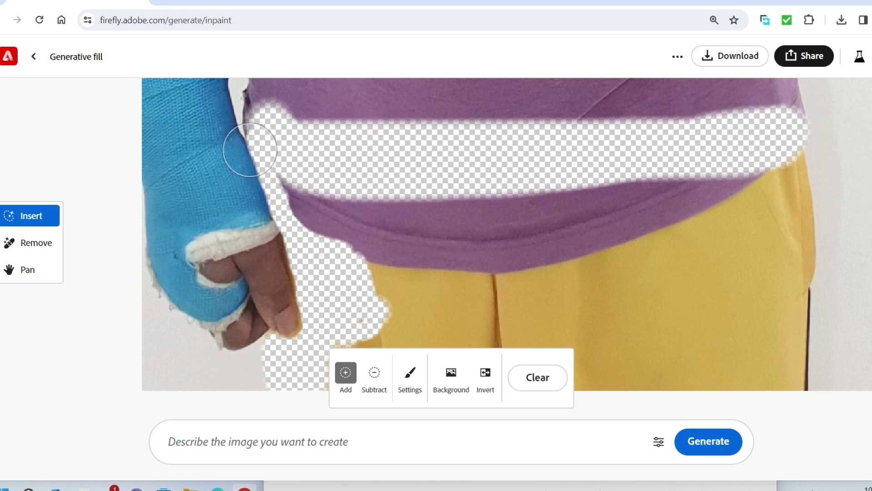
pyautogui.moveTo(266, 126)
pyautogui.mouseDown()
pyautogui.moveTo(288, 136)
pyautogui.moveTo(366, 142)
pyautogui.moveTo(607, 144)
pyautogui.moveTo(763, 133)
pyautogui.moveTo(775, 140)
pyautogui.moveTo(386, 216)
pyautogui.moveTo(331, 185)
pyautogui.moveTo(335, 228)
pyautogui.moveTo(296, 181)
pyautogui.moveTo(373, 246)
pyautogui.moveTo(666, 228)
pyautogui.moveTo(415, 236)
pyautogui.moveTo(759, 193)
pyautogui.moveTo(784, 165)
pyautogui.moveTo(783, 136)
pyautogui.moveTo(789, 172)
pyautogui.moveTo(778, 307)
pyautogui.moveTo(787, 218)
pyautogui.moveTo(793, 373)
pyautogui.moveTo(765, 327)
pyautogui.moveTo(639, 236)
pyautogui.moveTo(384, 293)
pyautogui.moveTo(517, 274)
pyautogui.mouseUp()
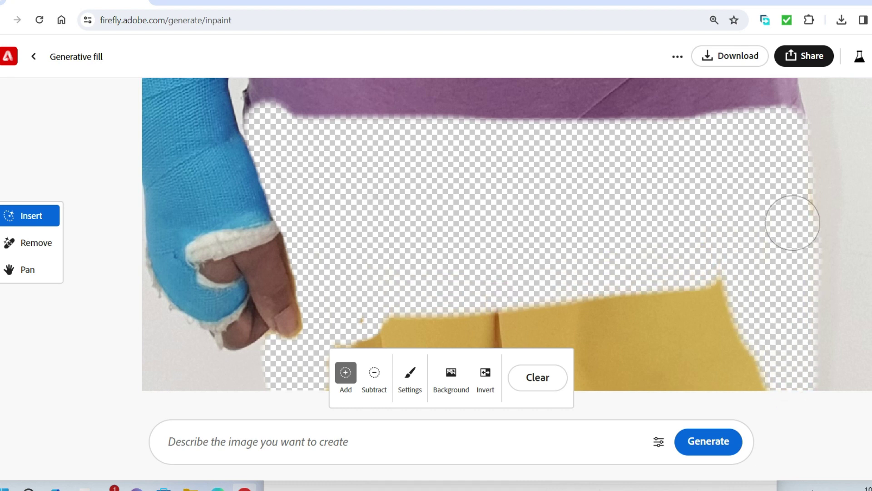
pyautogui.moveTo(790, 224); pyautogui.dragTo(764, 230)
pyautogui.moveTo(787, 183)
pyautogui.mouseDown()
pyautogui.moveTo(783, 233)
pyautogui.moveTo(372, 319)
pyautogui.moveTo(672, 306)
pyautogui.moveTo(649, 327)
pyautogui.moveTo(639, 272)
pyautogui.mouseUp()
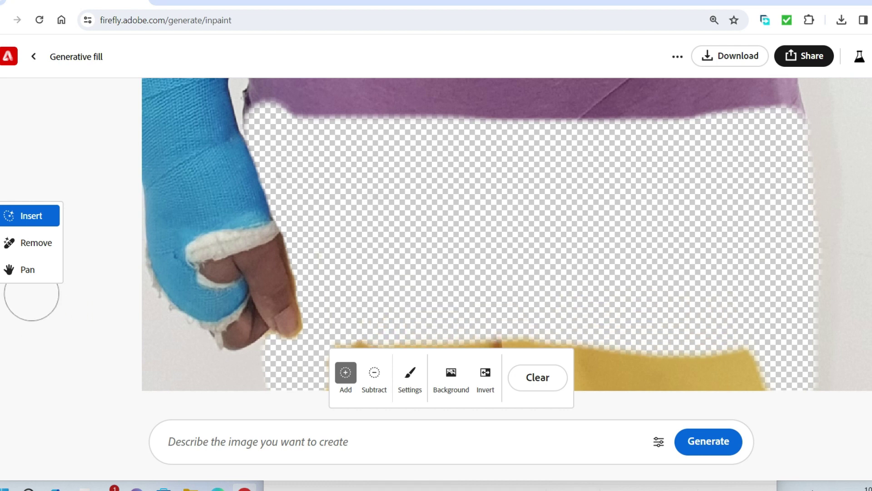
# Step: Pan down to mask the remaining strip of yellow trousers, then recentre on the shirt
pyautogui.click(27, 269)
pyautogui.moveTo(454, 272); pyautogui.dragTo(434, 182)
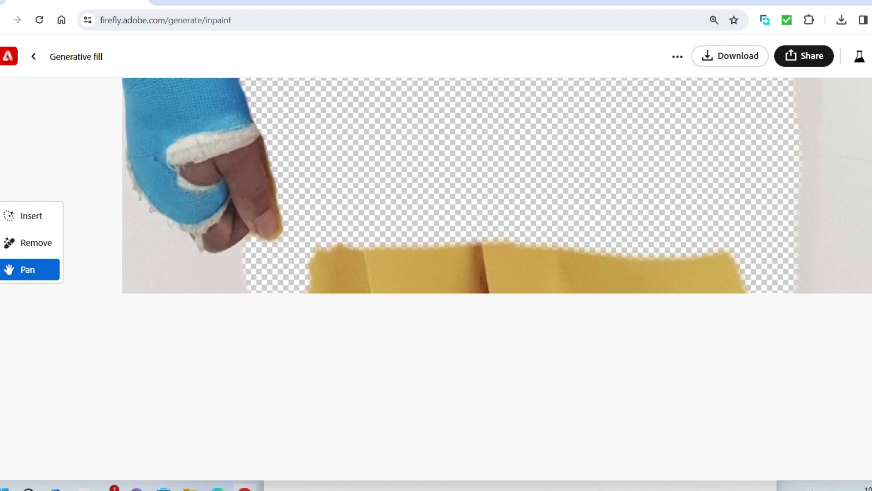
pyautogui.click(27, 216)
pyautogui.moveTo(382, 276)
pyautogui.mouseDown()
pyautogui.moveTo(301, 266)
pyautogui.moveTo(720, 247)
pyautogui.moveTo(527, 279)
pyautogui.moveTo(323, 284)
pyautogui.moveTo(344, 248)
pyautogui.moveTo(639, 241)
pyautogui.moveTo(752, 275)
pyautogui.mouseUp()
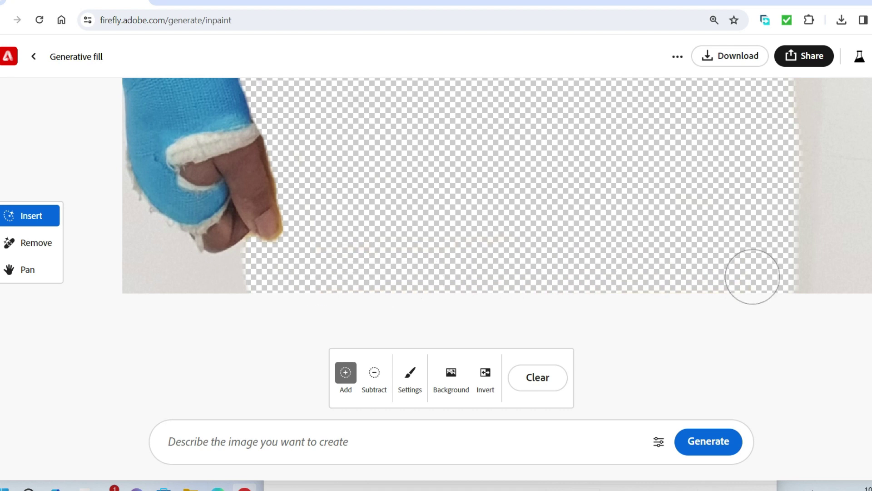
pyautogui.scroll(1, 530, 210)
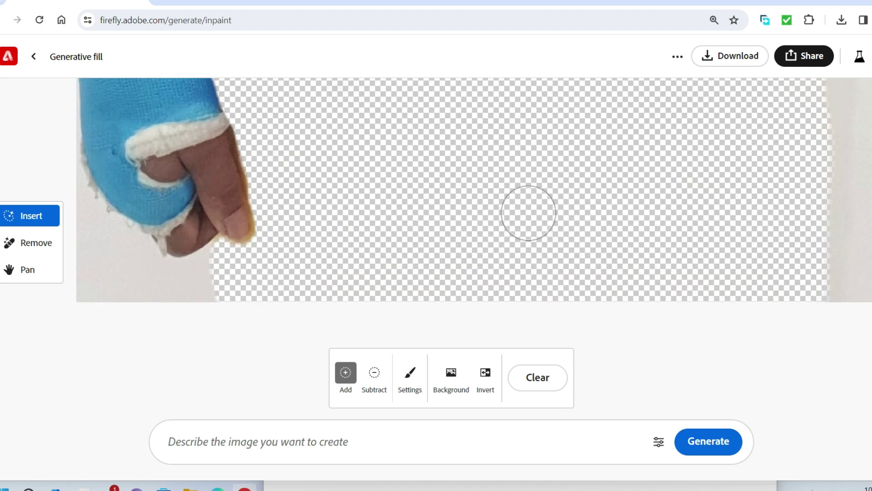
pyautogui.scroll(-1, 530, 217)
pyautogui.scroll(-1, 522, 218)
pyautogui.click(27, 269)
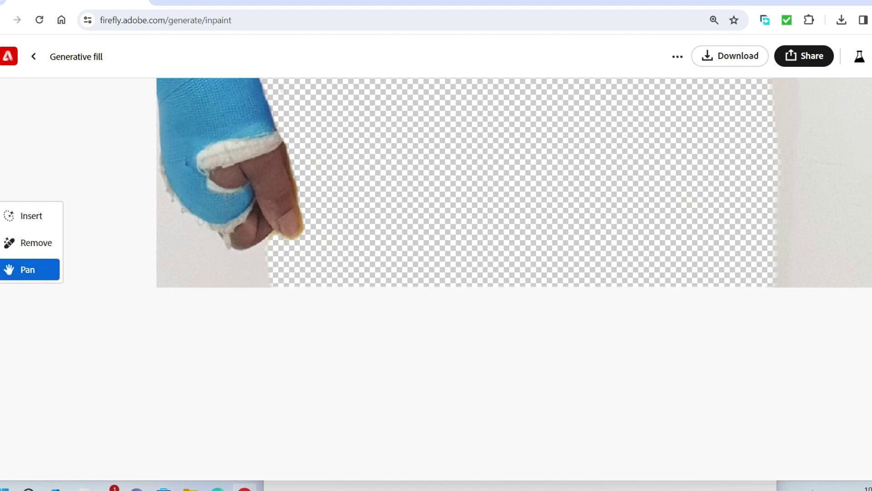
pyautogui.scroll(-1, 513, 182)
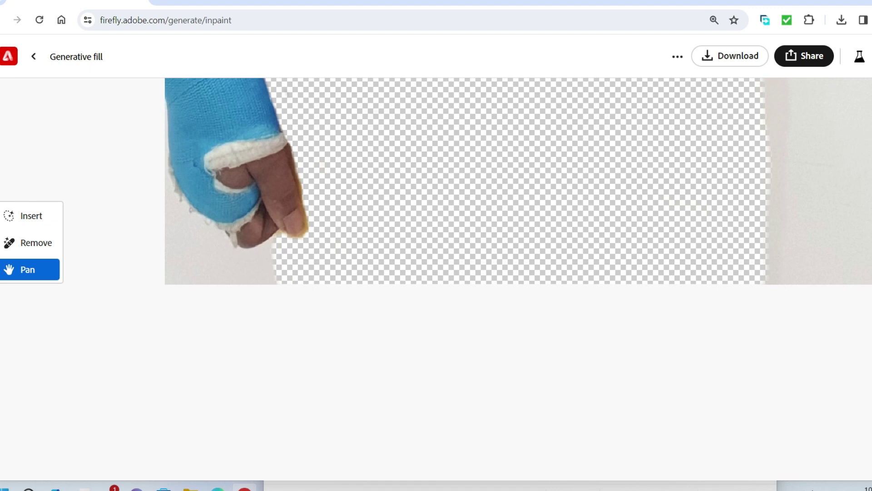
pyautogui.moveTo(499, 182); pyautogui.dragTo(509, 311)
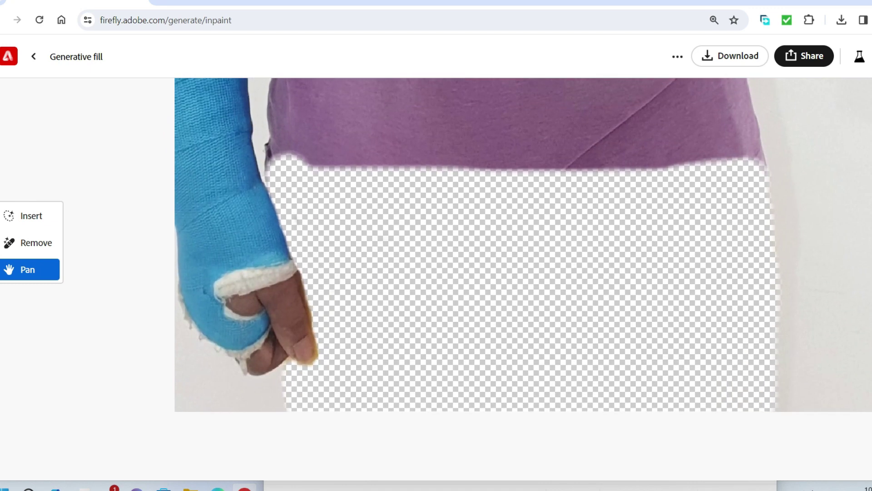
pyautogui.click(31, 215)
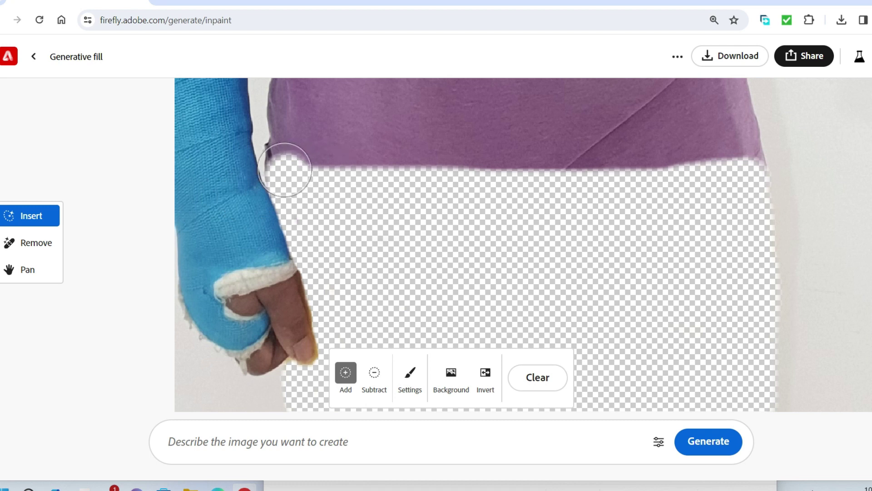
# Step: Shrink the brush to 18% and touch up the mask edge along the shirt hem
pyautogui.click(410, 373)
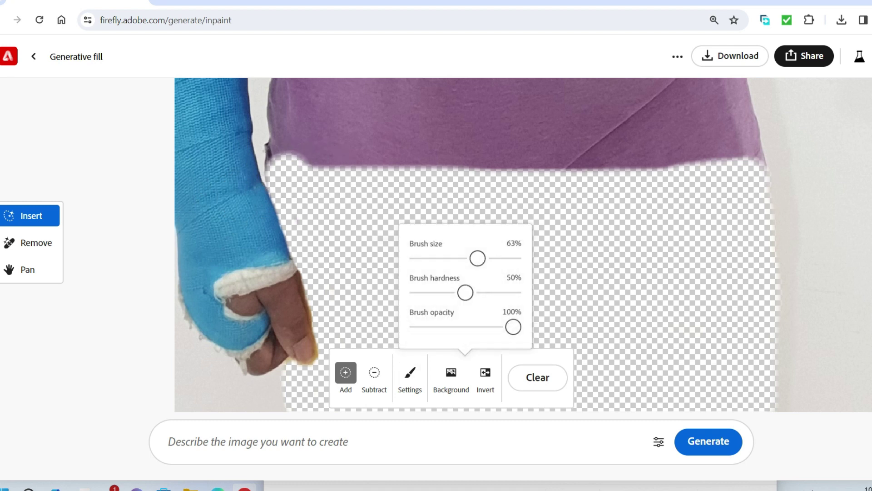
pyautogui.moveTo(477, 258); pyautogui.dragTo(434, 258)
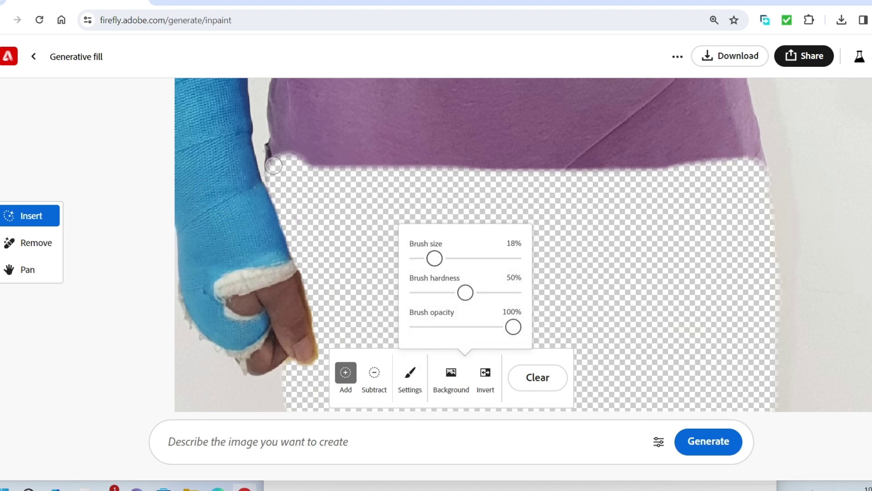
pyautogui.moveTo(272, 156); pyautogui.dragTo(698, 167)
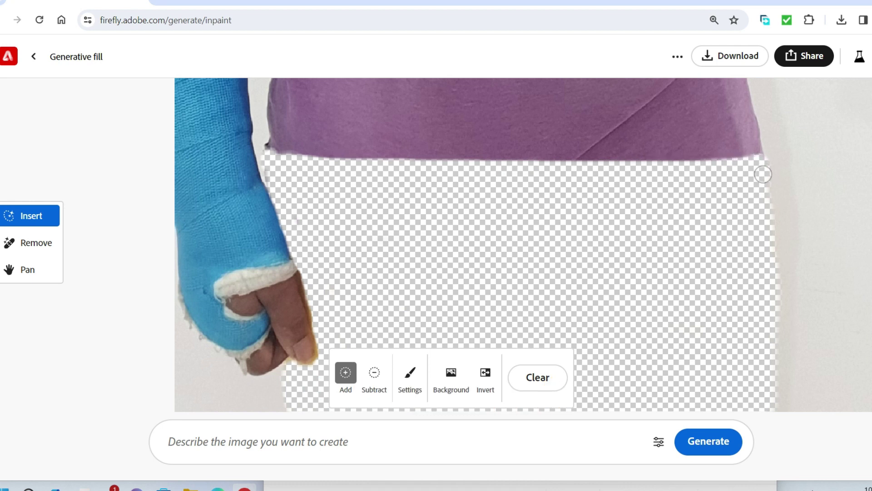
pyautogui.scroll(-3, 622, 398)
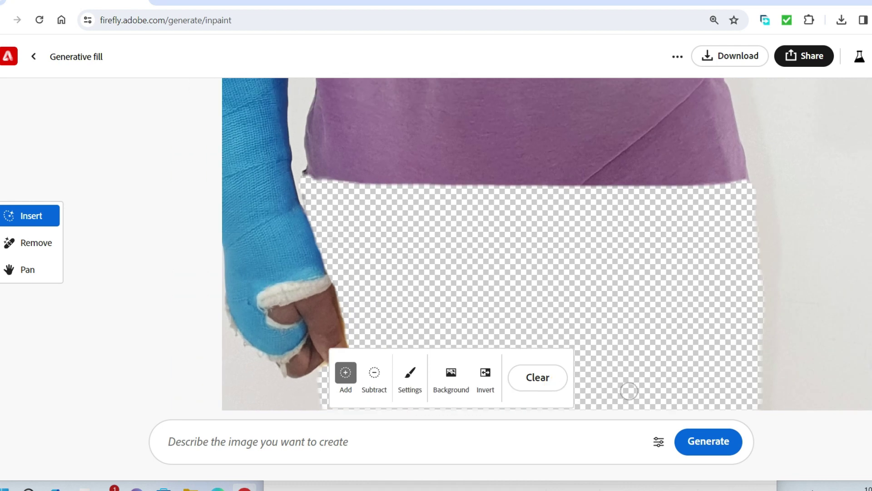
pyautogui.scroll(-3, 637, 321)
pyautogui.scroll(-2, 645, 313)
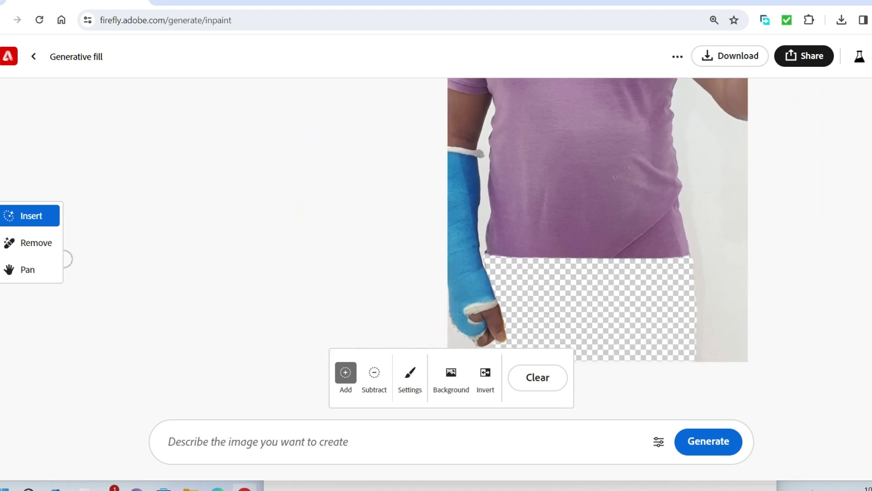
# Step: Enter the prompt 'Denim Blue Jeans With Branded Leather Belt' and generate fills for the waist
pyautogui.click(27, 269)
pyautogui.moveTo(482, 272); pyautogui.dragTo(309, 223)
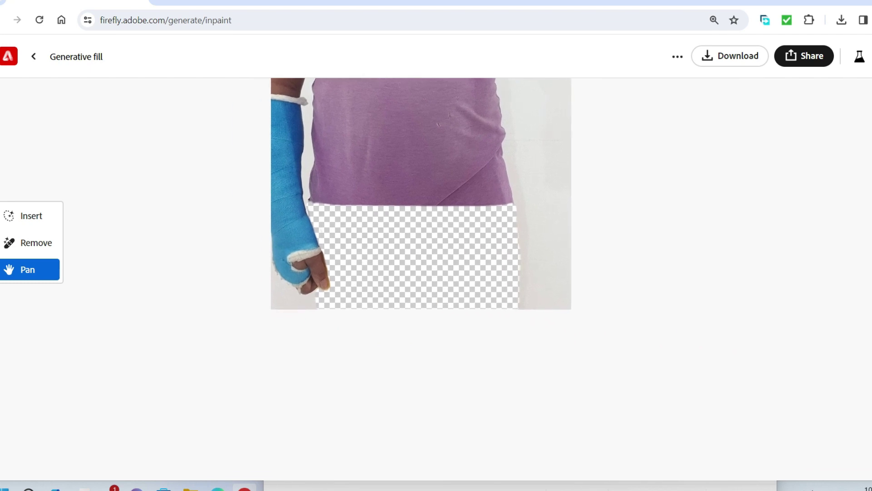
pyautogui.click(27, 215)
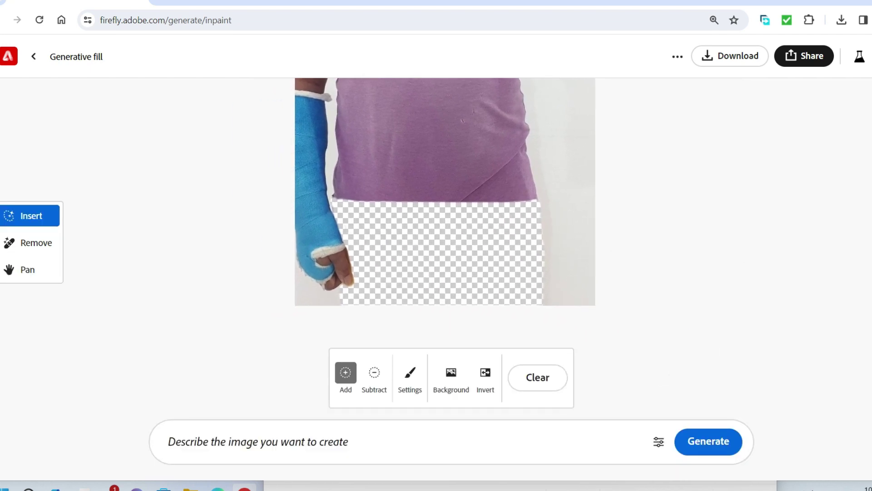
pyautogui.click(318, 441)
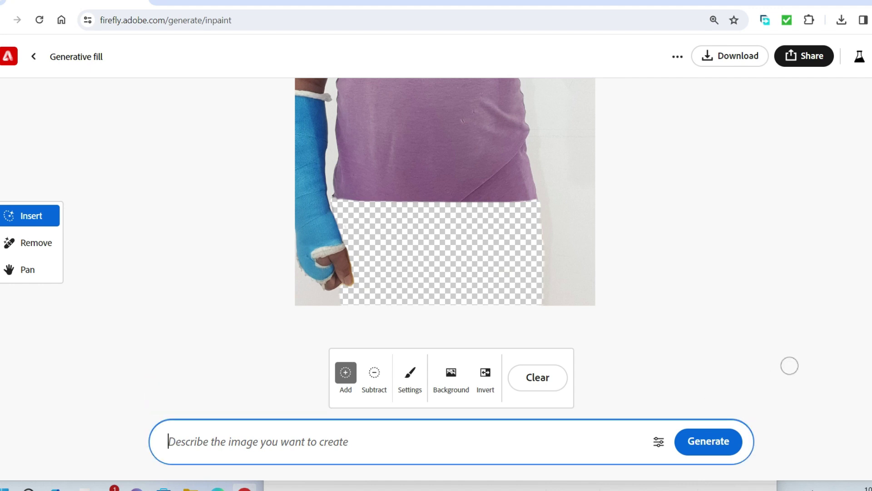
pyautogui.write('De')
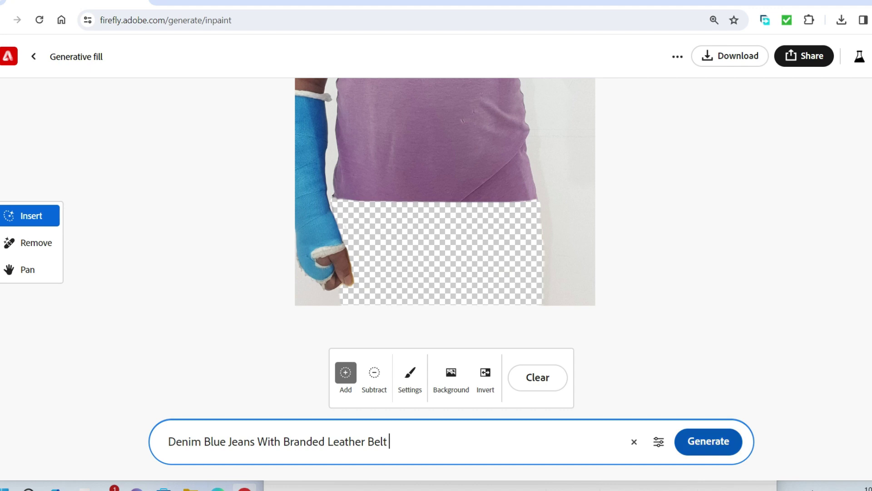
pyautogui.click(709, 441)
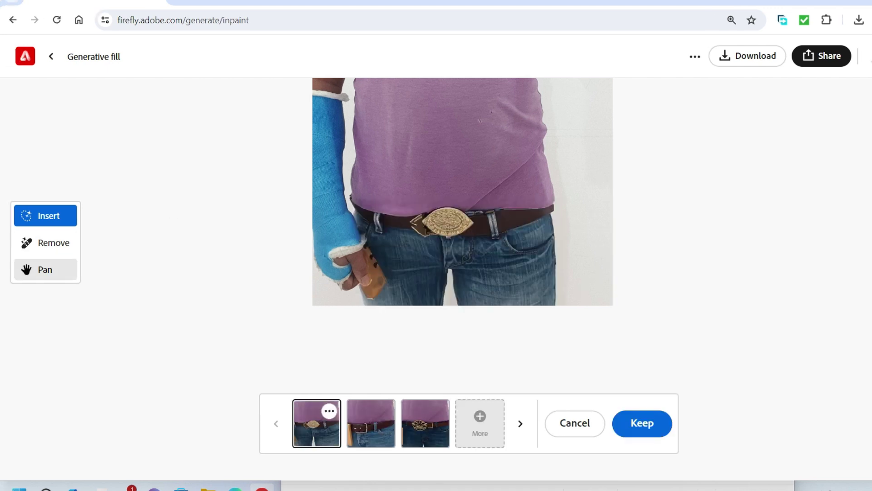
# Step: Pan and zoom around the photo to inspect the generated jeans and ornate-buckle belt
pyautogui.click(45, 269)
pyautogui.moveTo(455, 136); pyautogui.dragTo(475, 432)
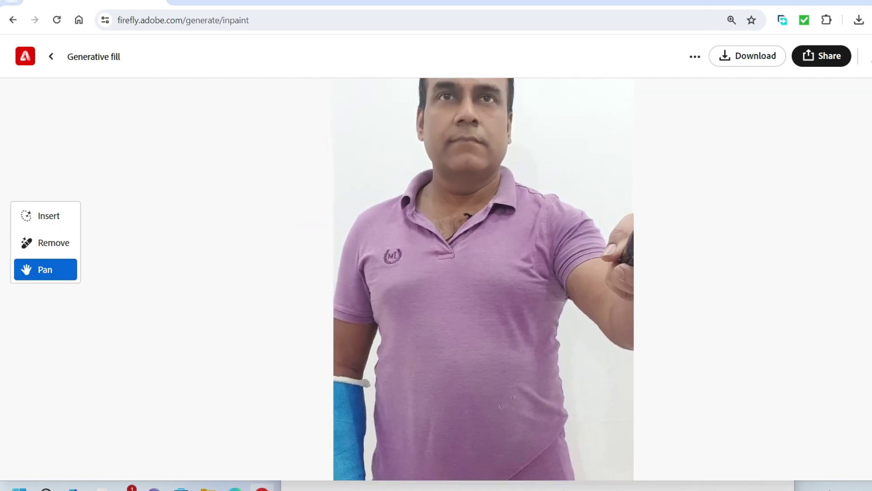
pyautogui.moveTo(454, 364); pyautogui.dragTo(462, 154)
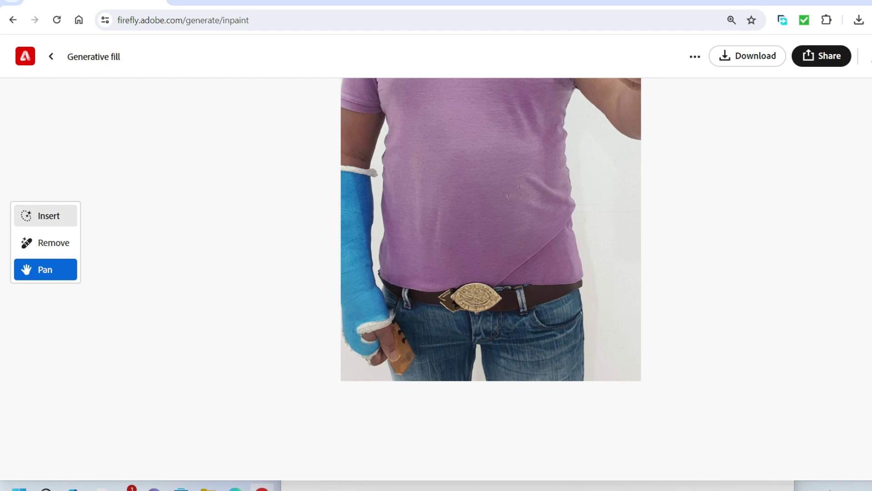
pyautogui.scroll(-2, 605, 252)
pyautogui.scroll(-2, 606, 252)
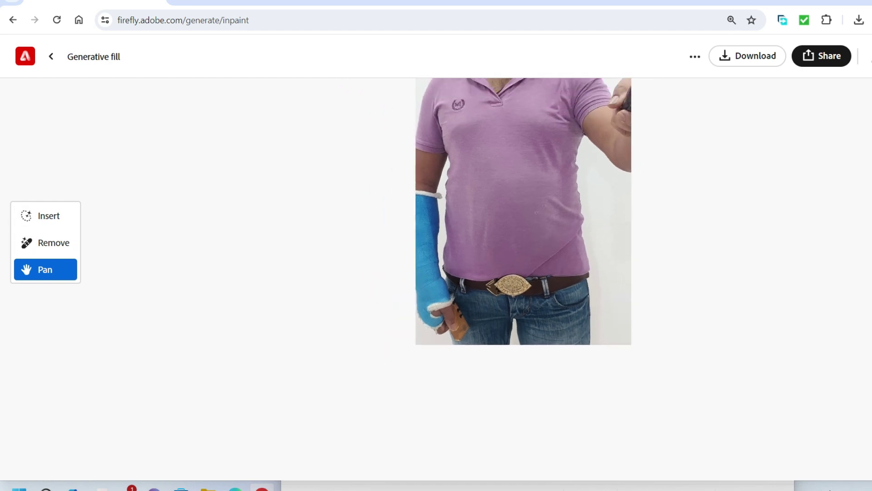
pyautogui.scroll(-2, 606, 252)
pyautogui.scroll(-2, 606, 252)
pyautogui.scroll(-1, 555, 194)
pyautogui.scroll(-1, 554, 194)
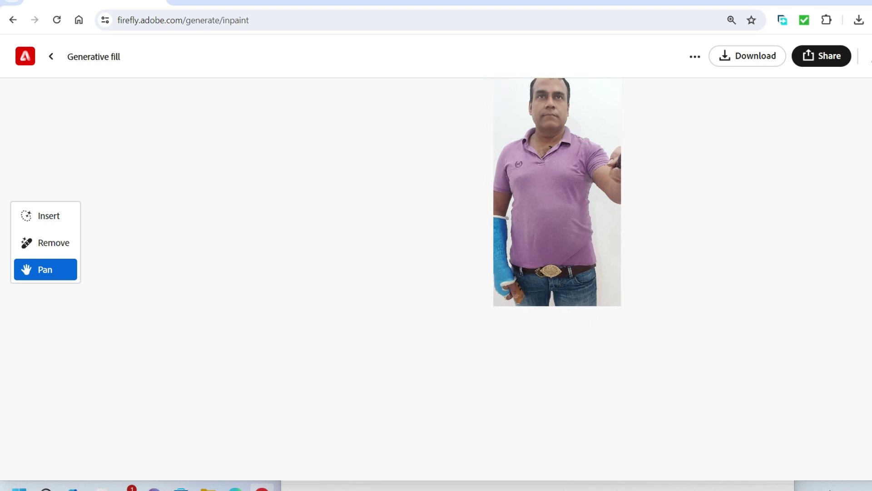
pyautogui.moveTo(550, 271)
pyautogui.mouseDown()
pyautogui.moveTo(369, 305)
pyautogui.moveTo(421, 298)
pyautogui.moveTo(439, 309)
pyautogui.mouseUp()
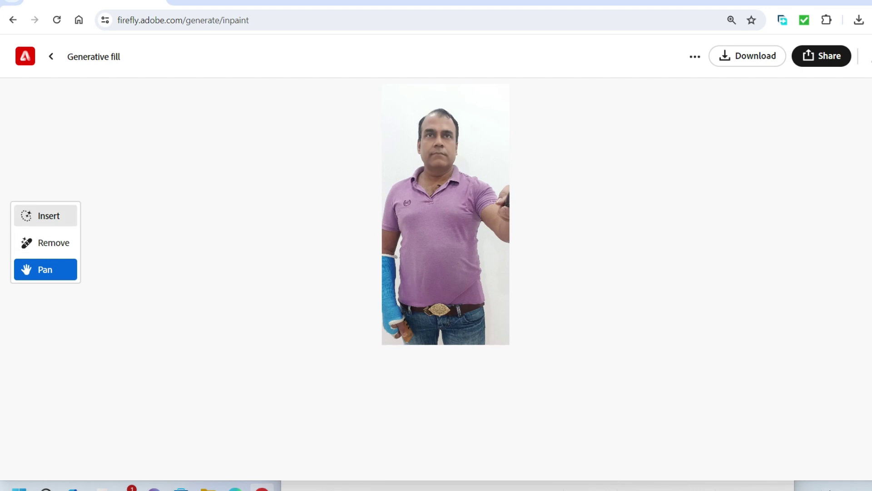
# Step: Zoom back in and bring up the bar of three belt variations
pyautogui.scroll(2, 428, 228)
pyautogui.scroll(2, 428, 227)
pyautogui.scroll(2, 428, 228)
pyautogui.scroll(2, 428, 227)
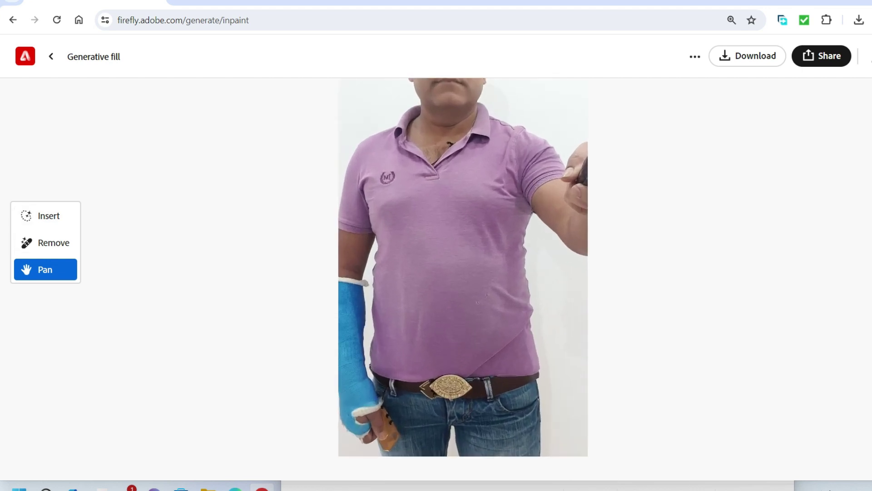
pyautogui.scroll(1, 432, 236)
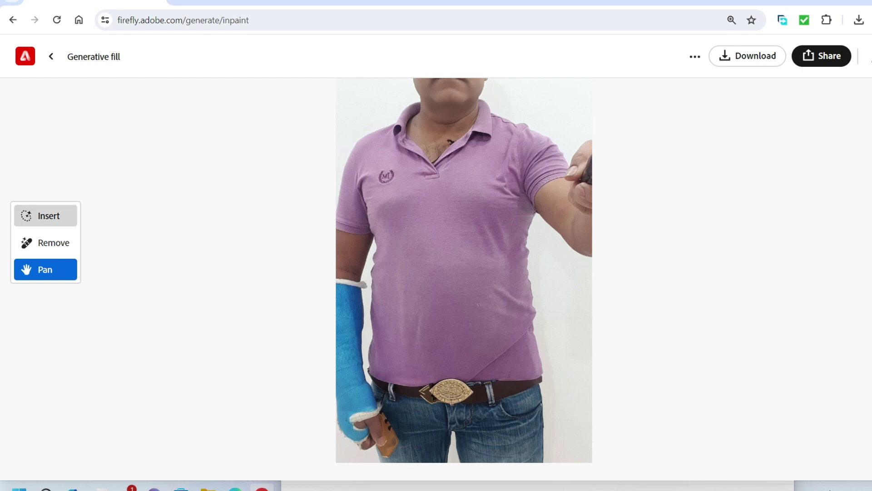
pyautogui.click(45, 215)
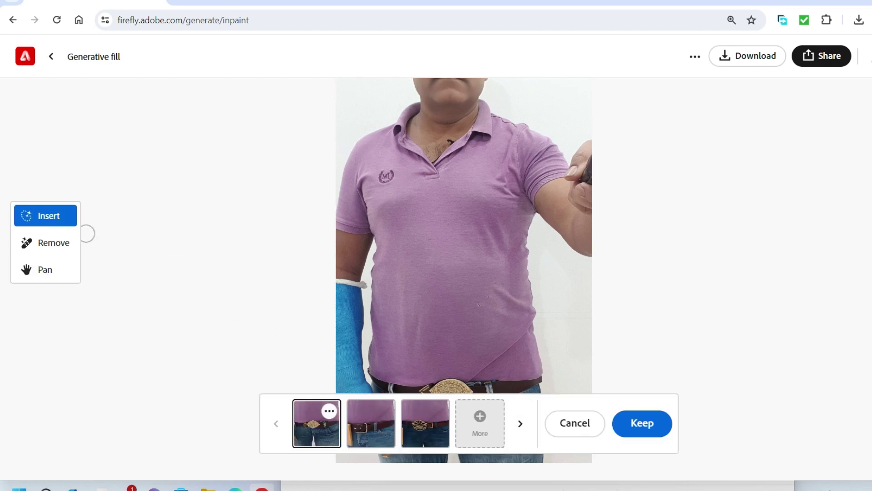
# Step: Compare the belt variations, generate a new set, and preview the brown belt with ornate buckle
pyautogui.click(45, 269)
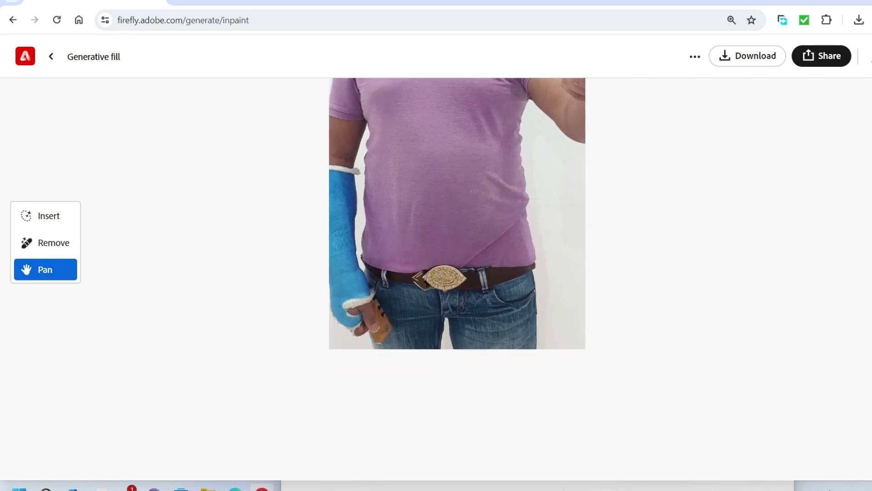
pyautogui.click(46, 215)
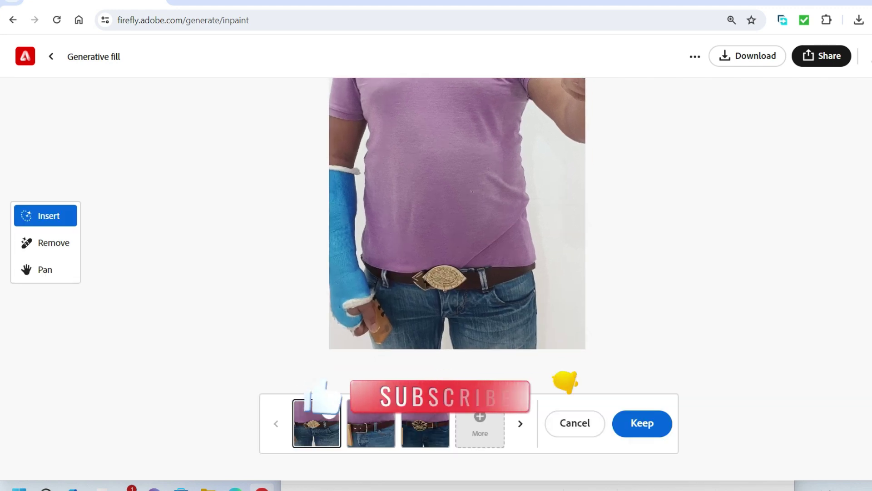
pyautogui.click(384, 413)
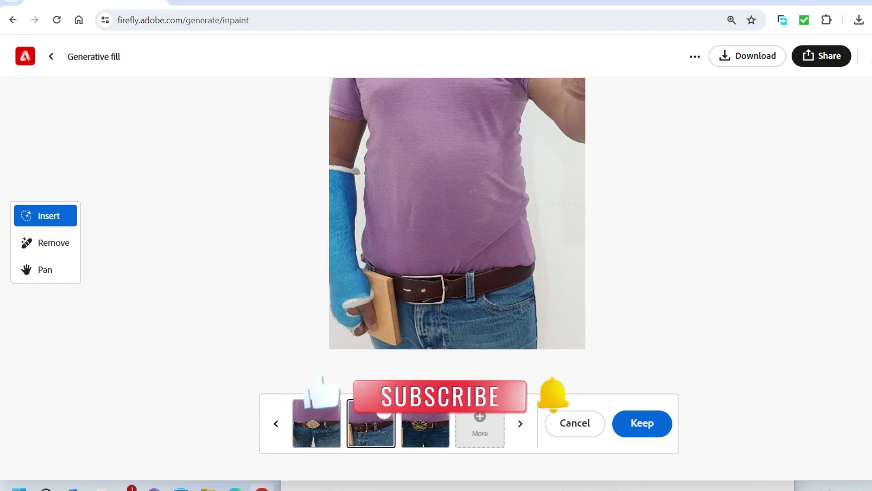
pyautogui.click(425, 422)
pyautogui.click(480, 423)
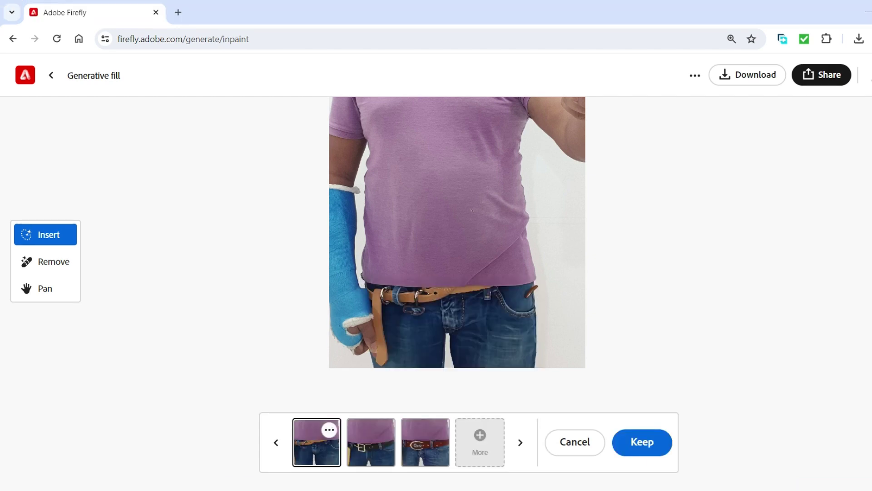
pyautogui.click(370, 422)
pyautogui.press('Right')
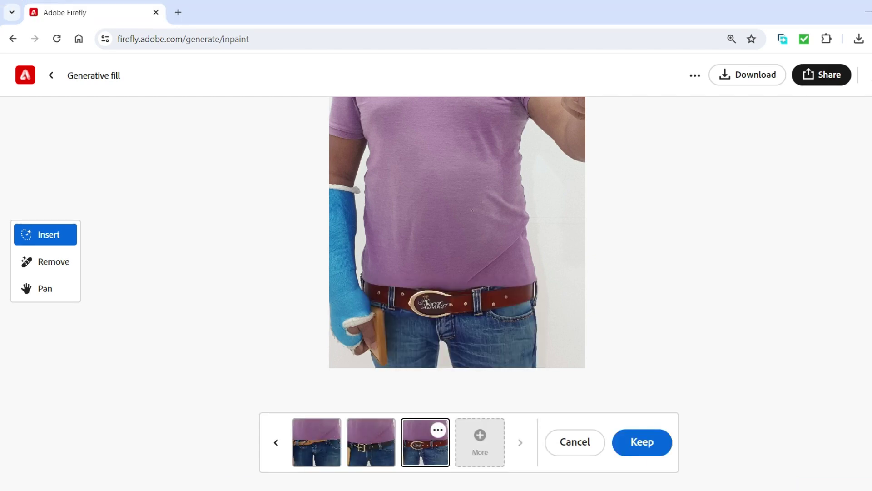
# Step: Generate two more belt sets, previewing round-, ring- and large-metal-buckle belts
pyautogui.click(480, 436)
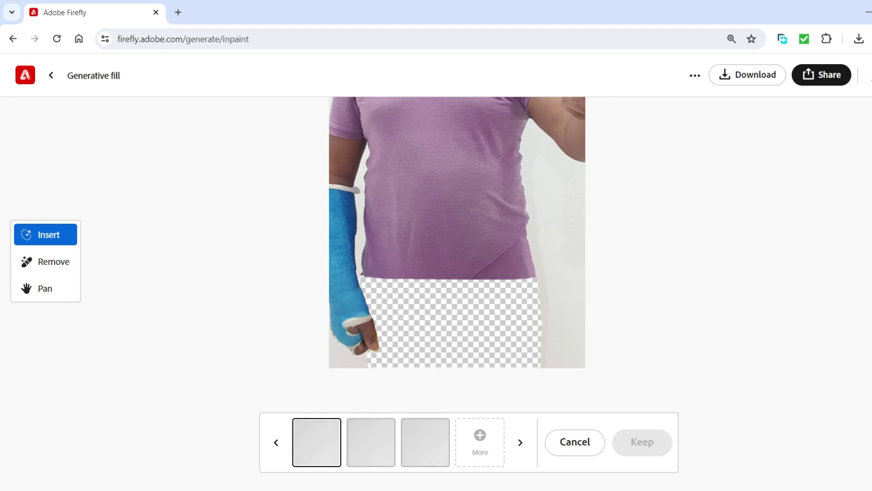
pyautogui.scroll(-2, 587, 278)
pyautogui.scroll(-2, 589, 277)
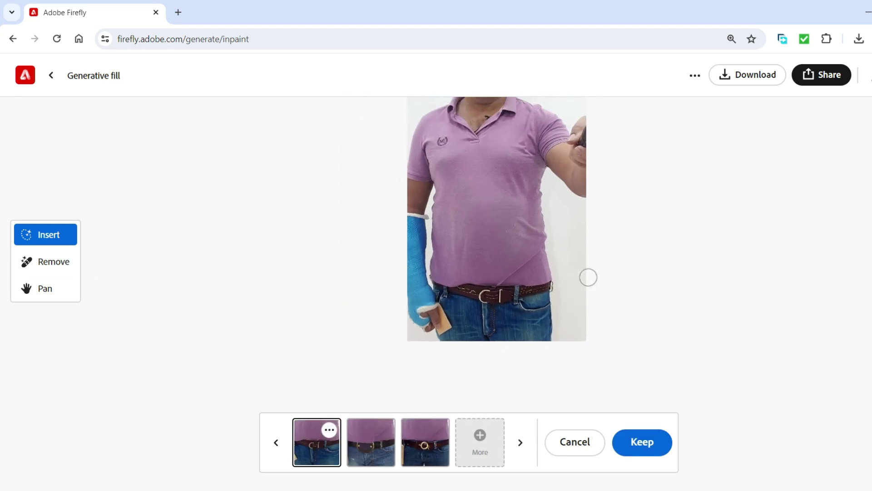
pyautogui.scroll(-2, 589, 277)
pyautogui.scroll(-1, 591, 275)
pyautogui.scroll(-1, 606, 270)
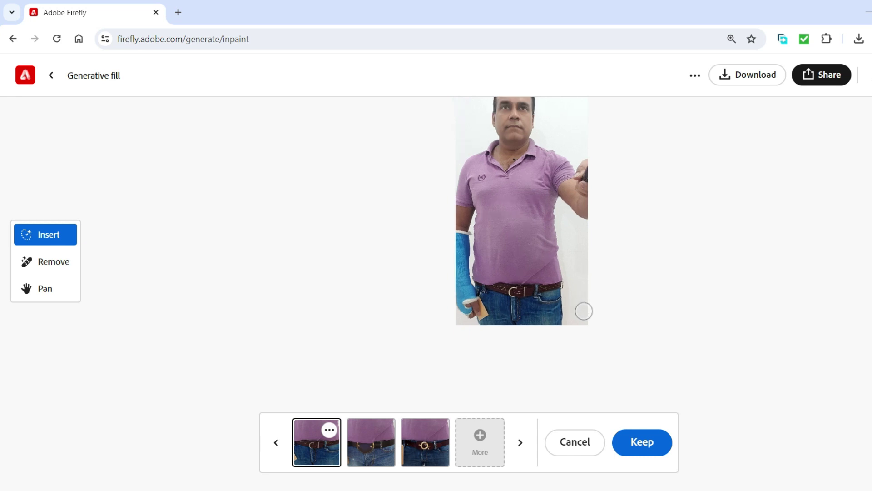
pyautogui.click(371, 441)
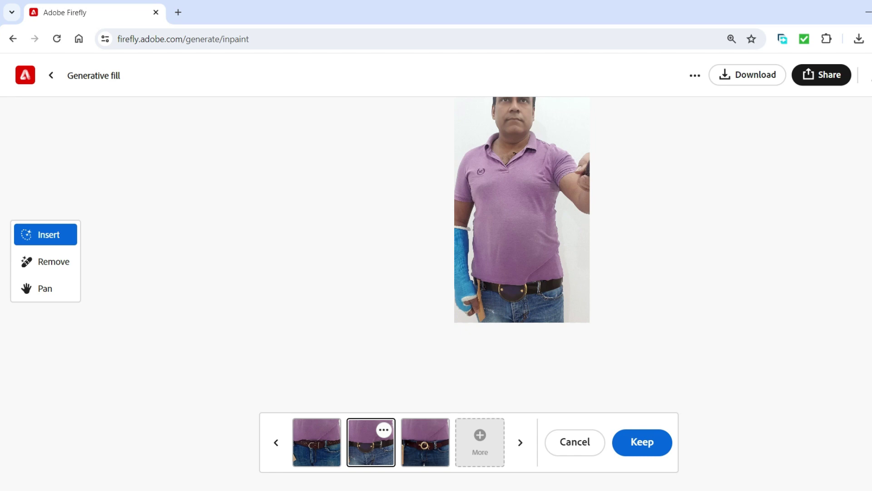
pyautogui.click(425, 441)
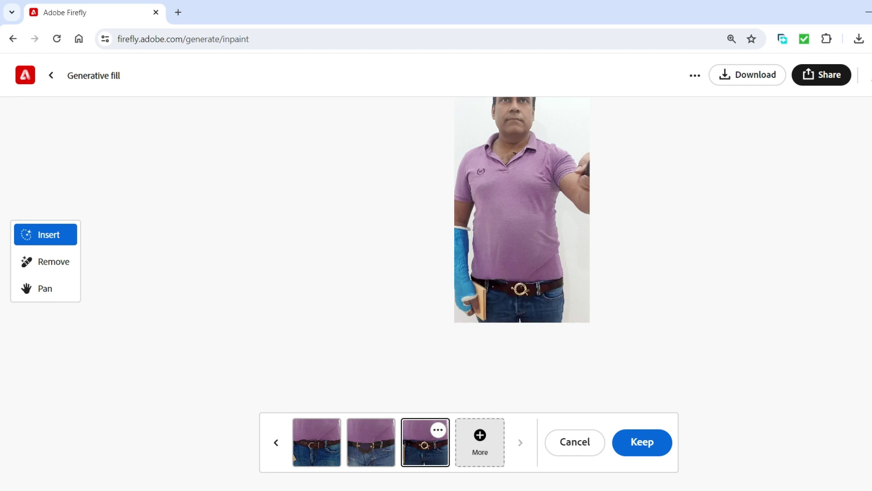
pyautogui.click(480, 442)
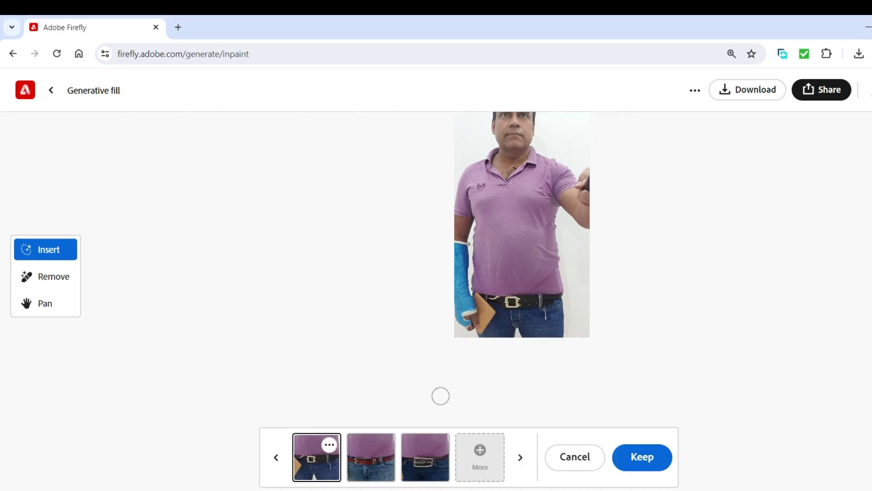
pyautogui.click(371, 457)
pyautogui.press('Right')
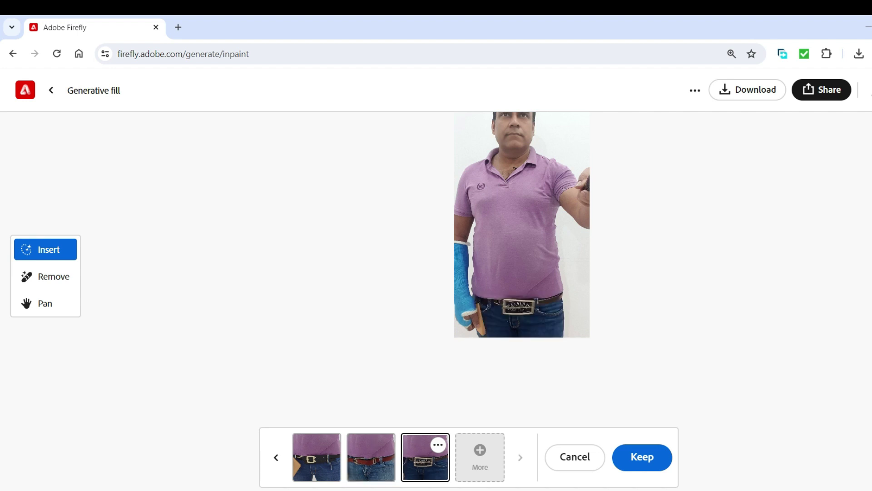
pyautogui.press('Left')
# Step: Zoom in to inspect the belts and preview the brown belt with D-ring buckle
pyautogui.scroll(1, 547, 330)
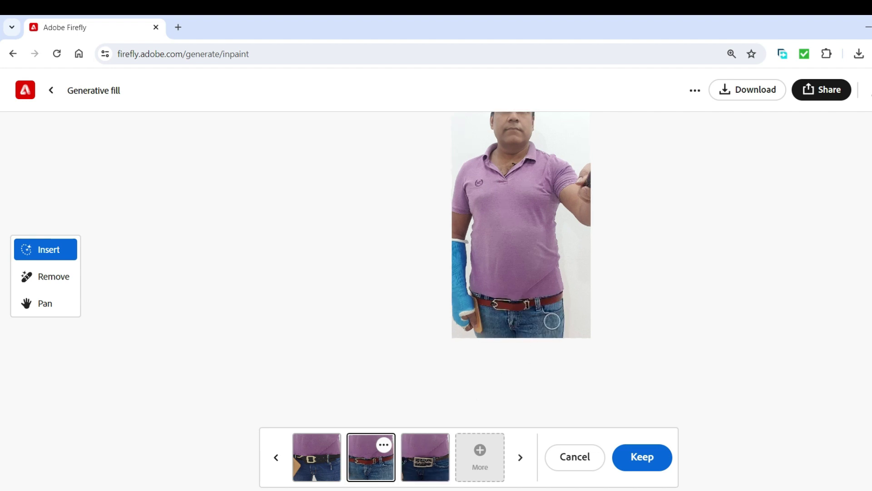
pyautogui.scroll(1, 549, 328)
pyautogui.scroll(2, 550, 325)
pyautogui.scroll(2, 551, 323)
pyautogui.scroll(2, 551, 321)
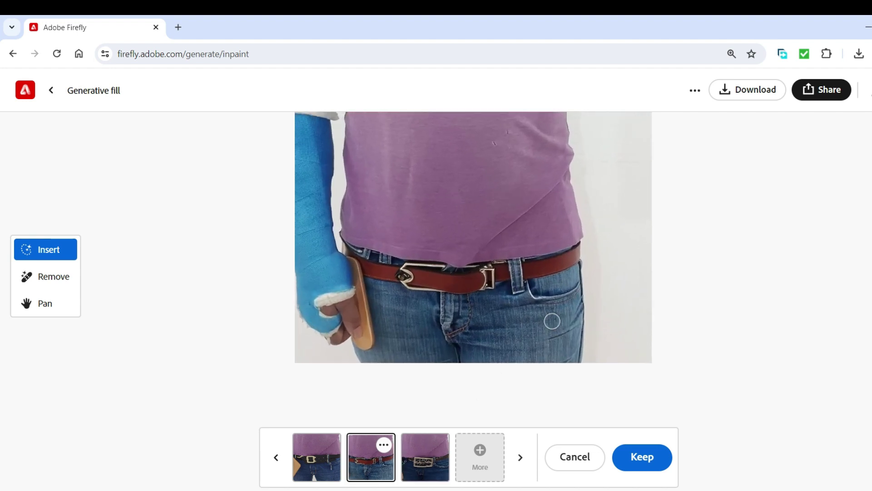
pyautogui.scroll(2, 552, 320)
pyautogui.scroll(2, 551, 320)
pyautogui.scroll(1, 551, 320)
pyautogui.scroll(2, 454, 280)
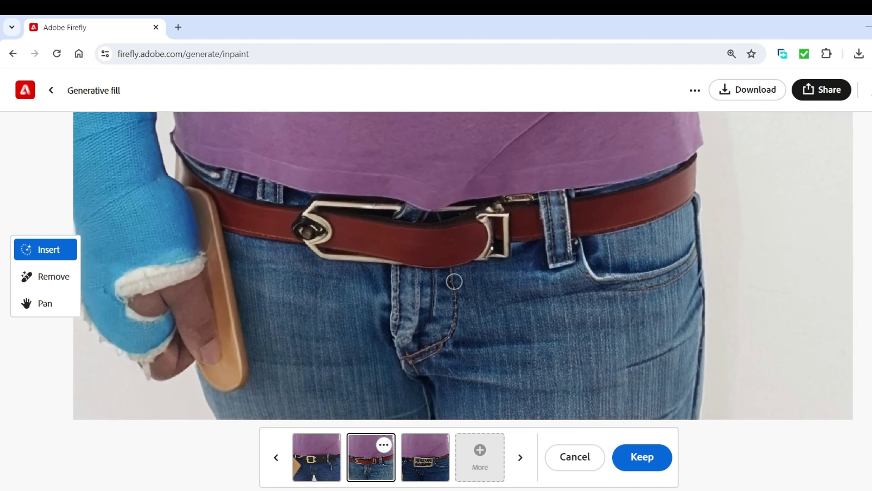
pyautogui.scroll(2, 462, 277)
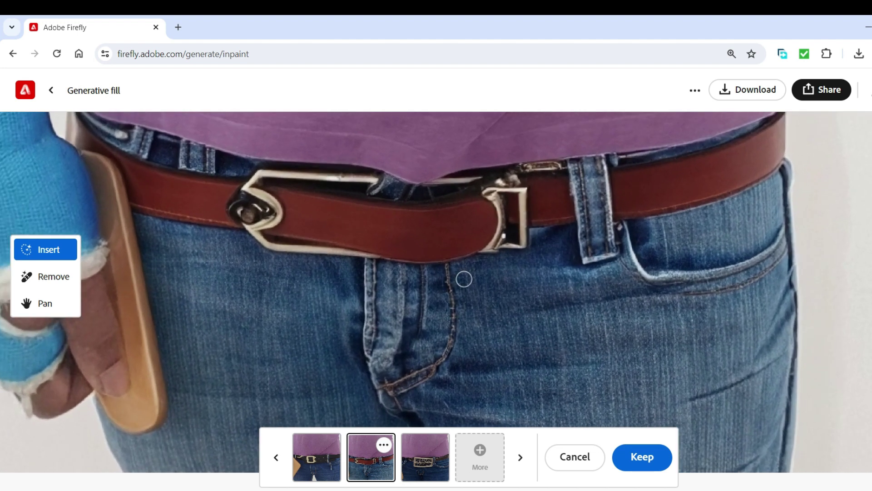
pyautogui.scroll(-2, 464, 279)
pyautogui.scroll(-1, 467, 277)
pyautogui.scroll(-1, 469, 279)
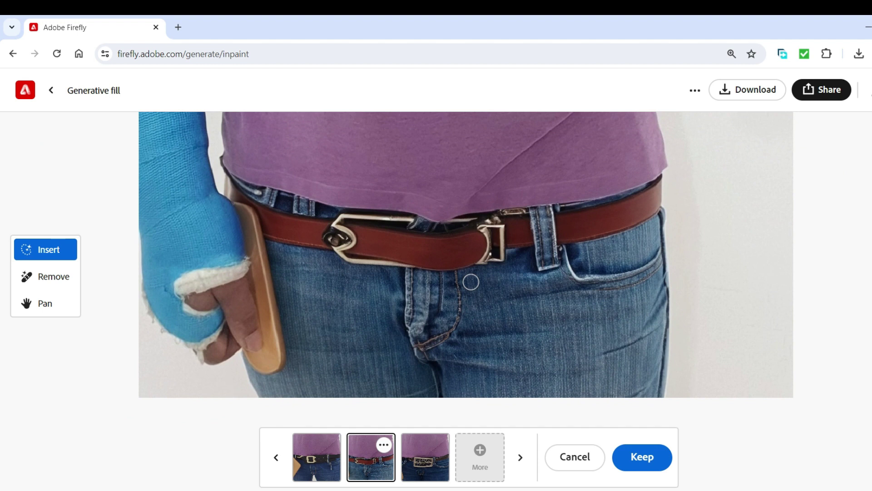
pyautogui.scroll(-2, 471, 282)
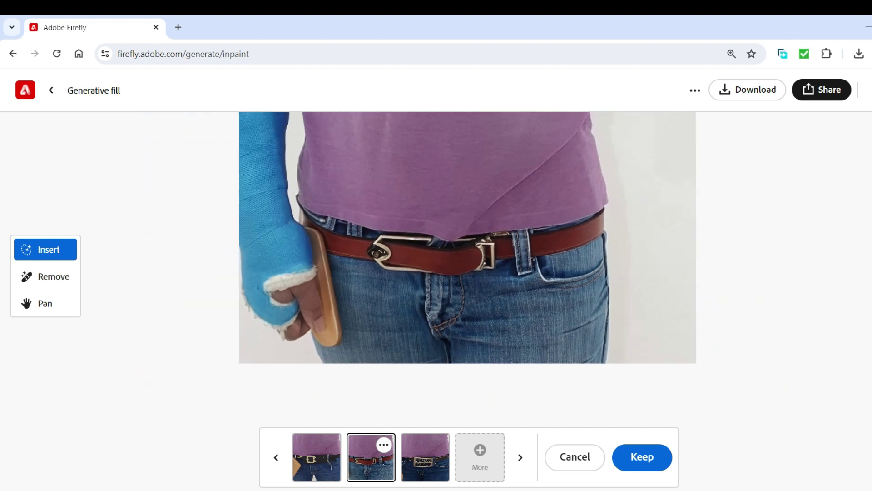
pyautogui.click(317, 458)
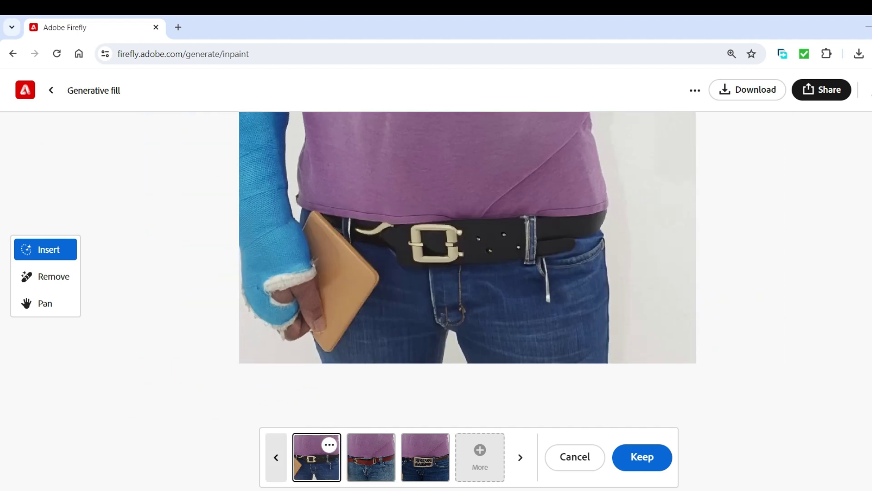
pyautogui.click(276, 457)
pyautogui.click(276, 457)
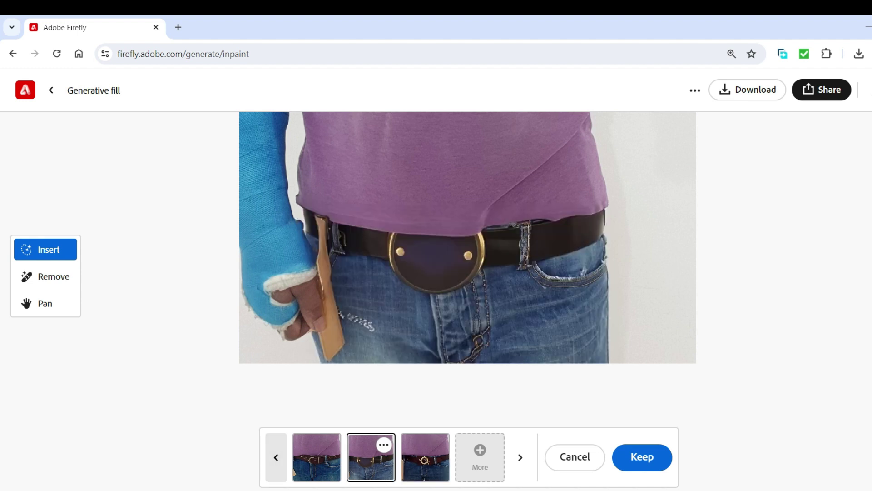
pyautogui.click(295, 472)
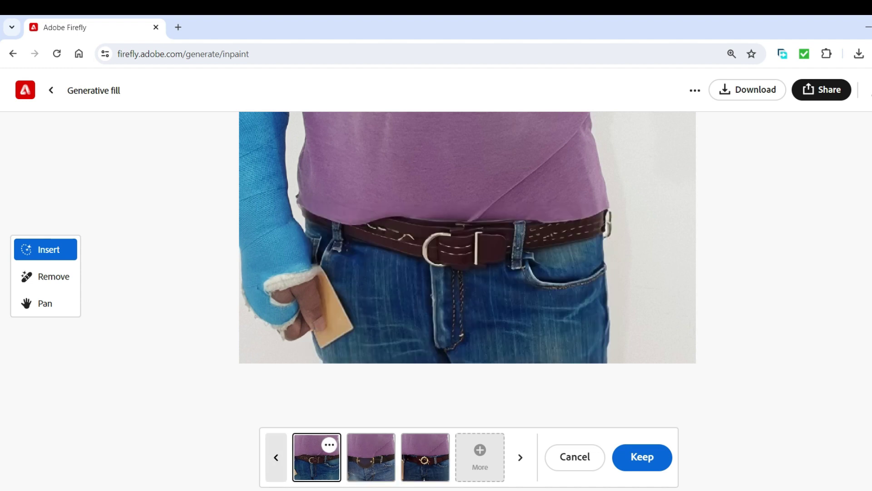
# Step: Page back to the earliest belt sets and preview the gold oval-buckle belt
pyautogui.click(276, 457)
pyautogui.click(276, 457)
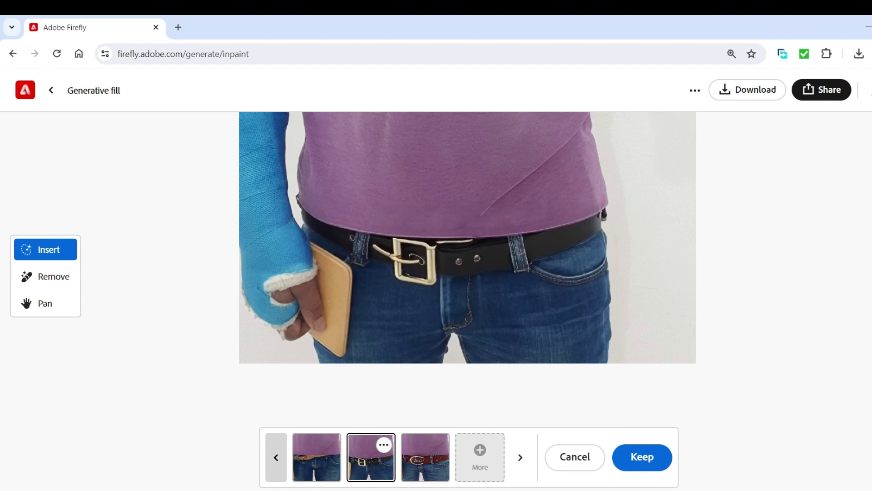
pyautogui.click(276, 457)
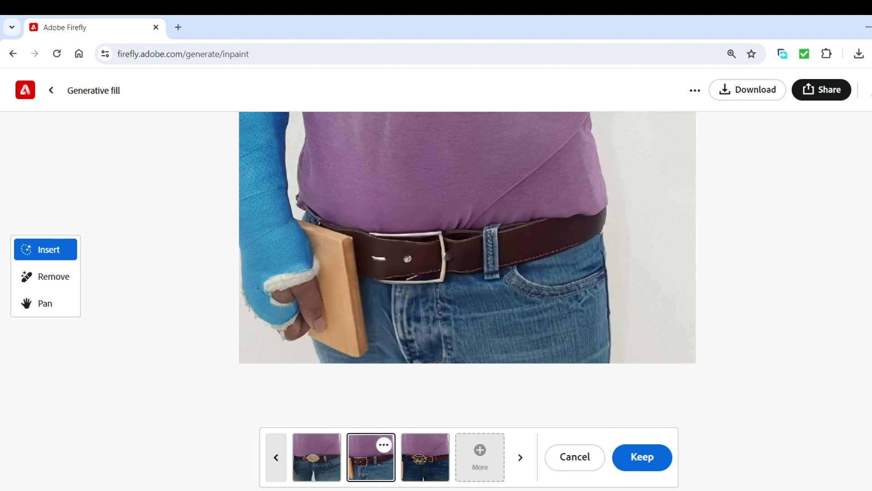
pyautogui.click(275, 458)
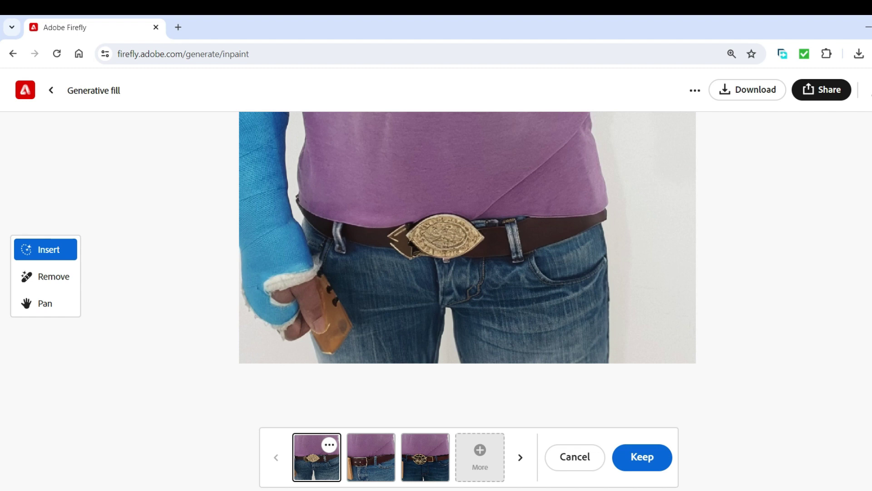
pyautogui.click(520, 457)
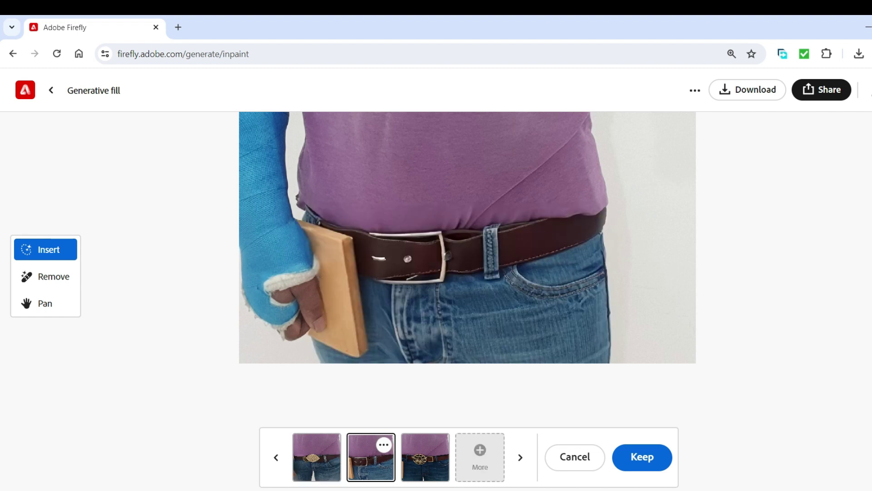
pyautogui.click(520, 457)
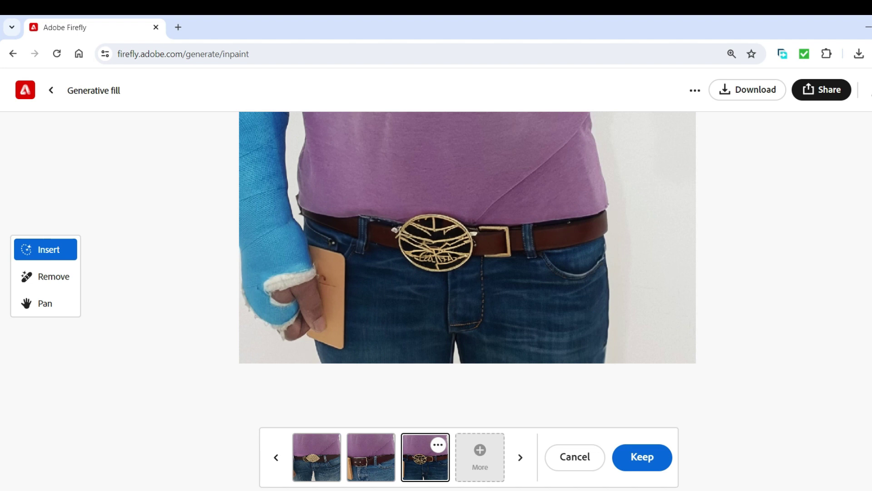
# Step: Pan and zoom around the photo to check the gold openwork-buckle belt blends with the jeans
pyautogui.scroll(1, 444, 363)
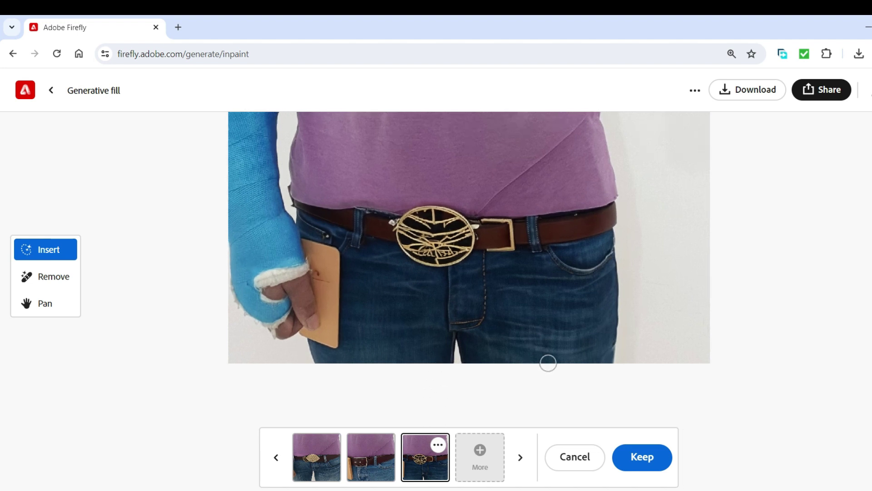
pyautogui.scroll(-4, 548, 363)
pyautogui.scroll(-4, 548, 363)
pyautogui.scroll(-3, 547, 365)
pyautogui.scroll(-3, 546, 366)
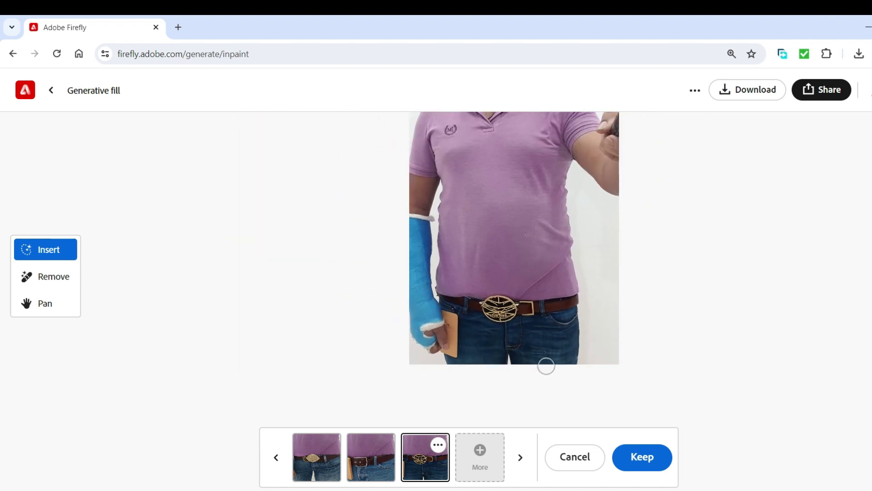
pyautogui.scroll(-2, 543, 365)
pyautogui.click(45, 303)
pyautogui.moveTo(523, 227)
pyautogui.mouseDown()
pyautogui.moveTo(425, 289)
pyautogui.moveTo(445, 241)
pyautogui.mouseUp()
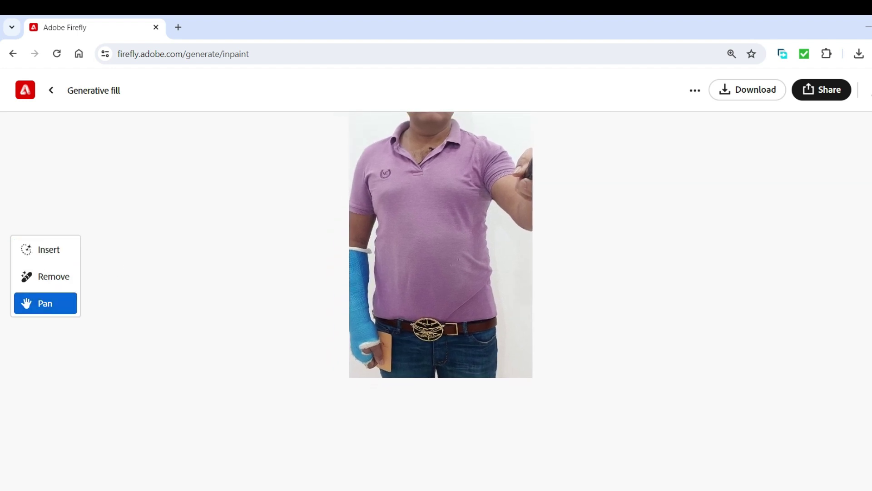
pyautogui.scroll(1, 355, 250)
pyautogui.scroll(1, 354, 250)
pyautogui.click(46, 249)
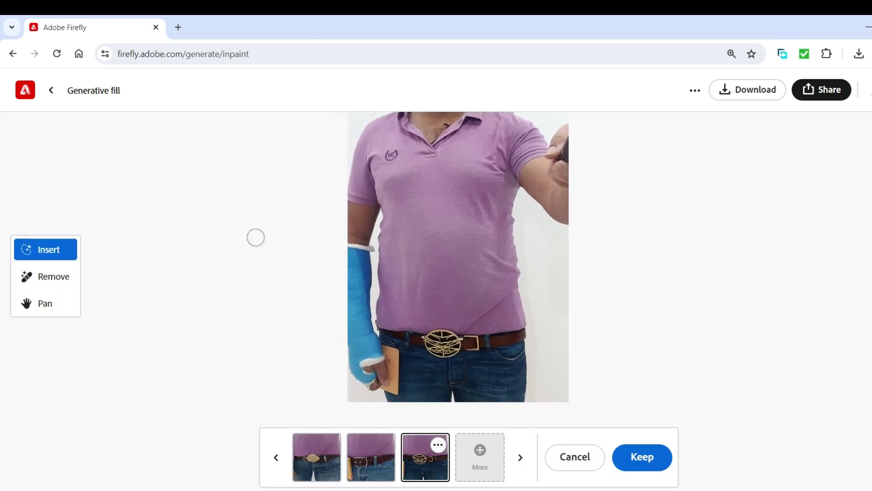
pyautogui.click(45, 303)
pyautogui.moveTo(455, 250); pyautogui.dragTo(451, 269)
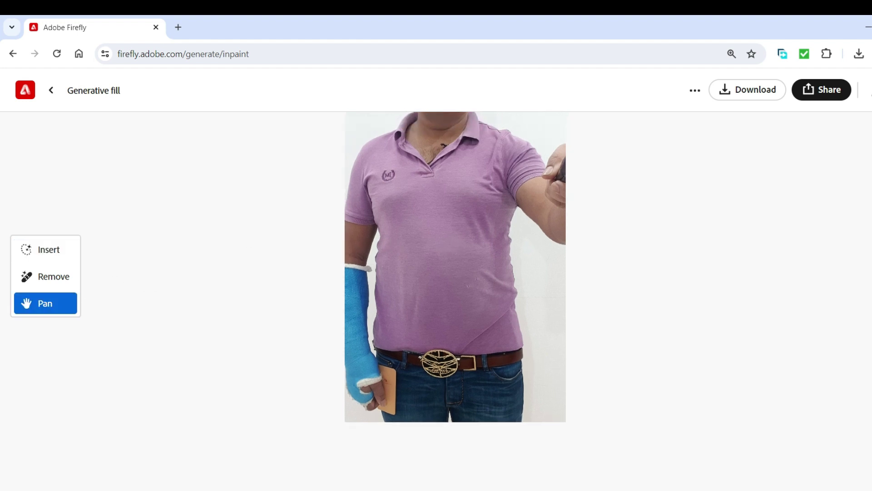
pyautogui.click(46, 249)
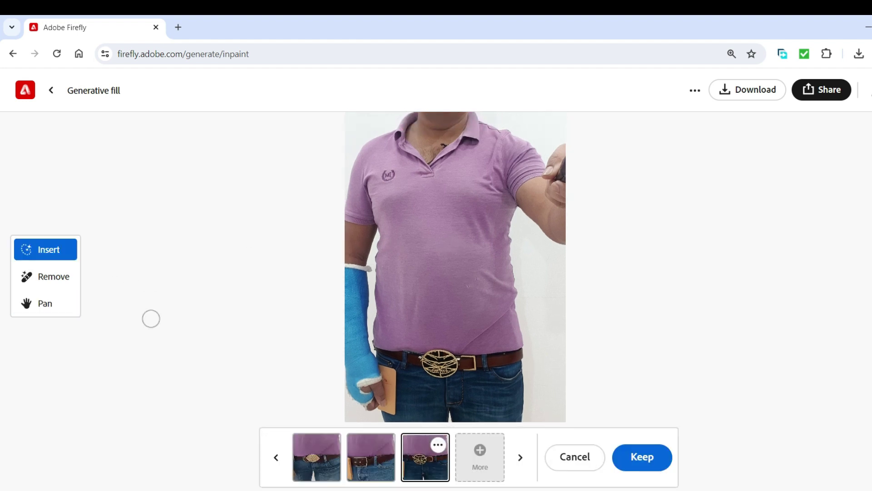
# Step: Keep the gold-buckle belt and mask the purple shirt's shoulder, left side and collar
pyautogui.click(642, 457)
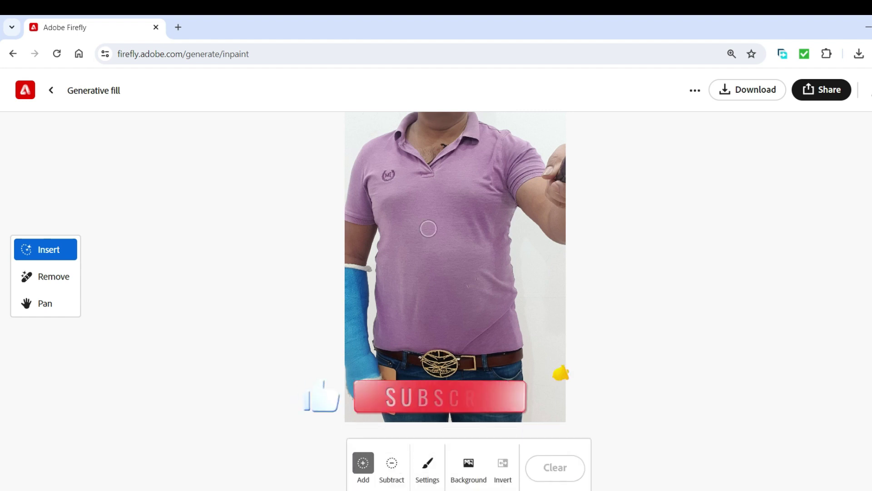
pyautogui.moveTo(350, 212)
pyautogui.mouseDown()
pyautogui.moveTo(372, 219)
pyautogui.moveTo(358, 176)
pyautogui.moveTo(398, 135)
pyautogui.mouseUp()
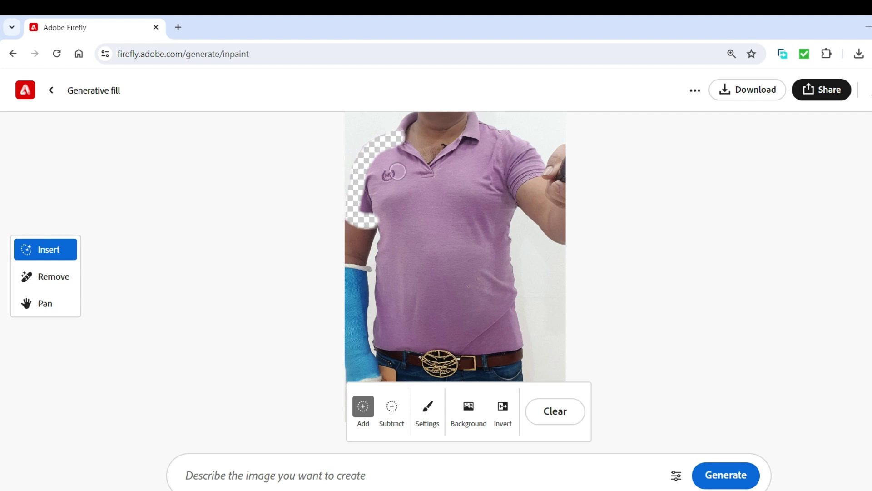
pyautogui.moveTo(365, 176); pyautogui.dragTo(367, 205)
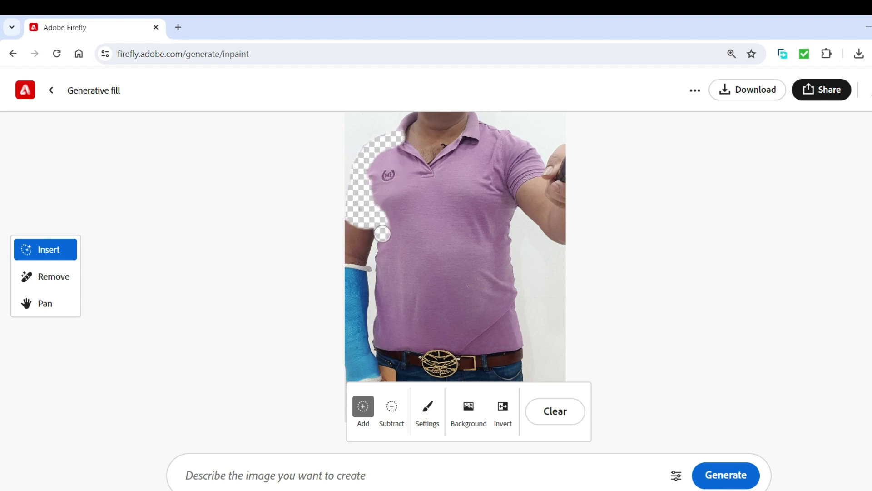
pyautogui.moveTo(383, 251)
pyautogui.mouseDown()
pyautogui.moveTo(380, 319)
pyautogui.moveTo(393, 344)
pyautogui.moveTo(498, 348)
pyautogui.moveTo(516, 333)
pyautogui.moveTo(508, 232)
pyautogui.moveTo(515, 183)
pyautogui.moveTo(534, 172)
pyautogui.moveTo(530, 152)
pyautogui.moveTo(477, 122)
pyautogui.mouseUp()
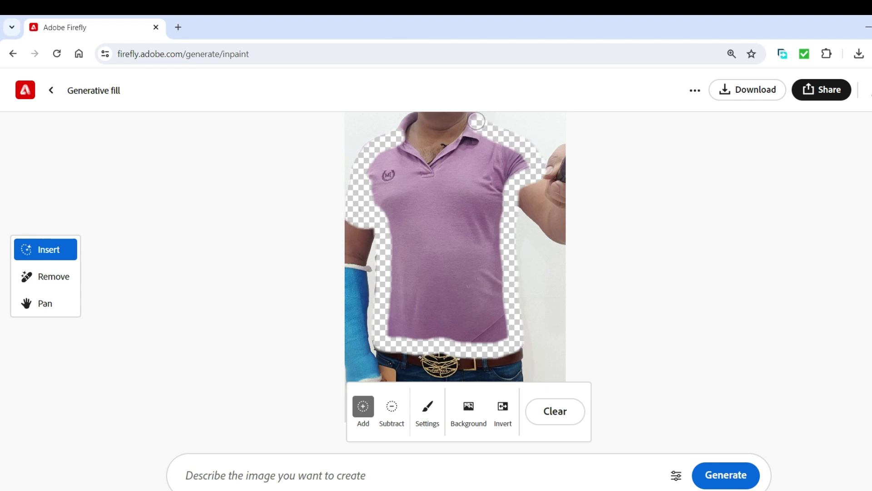
pyautogui.moveTo(460, 140)
pyautogui.mouseDown()
pyautogui.moveTo(432, 168)
pyautogui.moveTo(405, 141)
pyautogui.mouseUp()
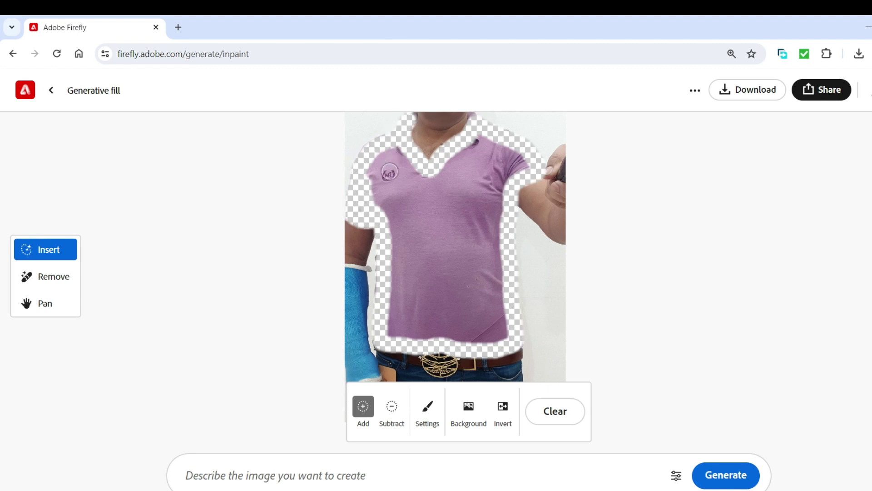
# Step: Enlarge the brush to 65% and mask across the whole purple shirt
pyautogui.click(428, 406)
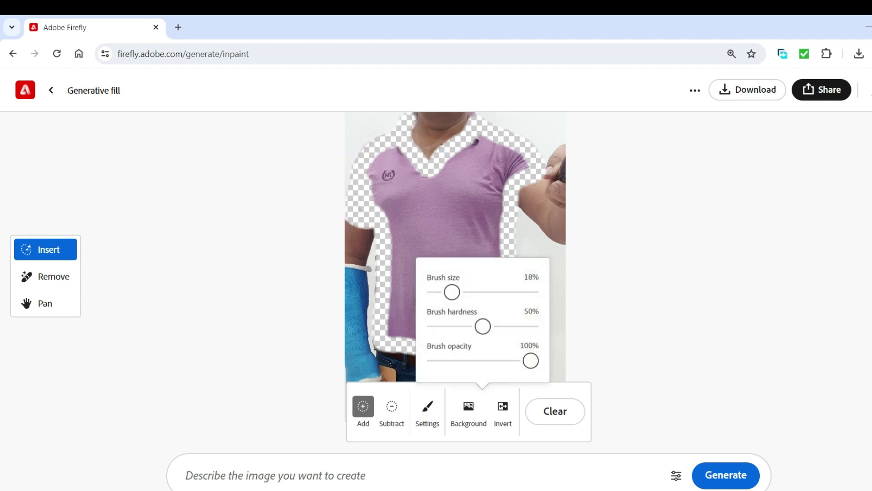
pyautogui.moveTo(452, 292); pyautogui.dragTo(497, 291)
pyautogui.moveTo(436, 186)
pyautogui.mouseDown()
pyautogui.moveTo(409, 188)
pyautogui.moveTo(391, 163)
pyautogui.moveTo(401, 207)
pyautogui.moveTo(390, 145)
pyautogui.moveTo(444, 204)
pyautogui.moveTo(483, 155)
pyautogui.moveTo(490, 160)
pyautogui.moveTo(411, 234)
pyautogui.moveTo(400, 275)
pyautogui.moveTo(492, 206)
pyautogui.moveTo(479, 272)
pyautogui.moveTo(488, 325)
pyautogui.moveTo(436, 309)
pyautogui.moveTo(399, 322)
pyautogui.moveTo(424, 330)
pyautogui.moveTo(448, 292)
pyautogui.moveTo(403, 295)
pyautogui.moveTo(399, 307)
pyautogui.mouseUp()
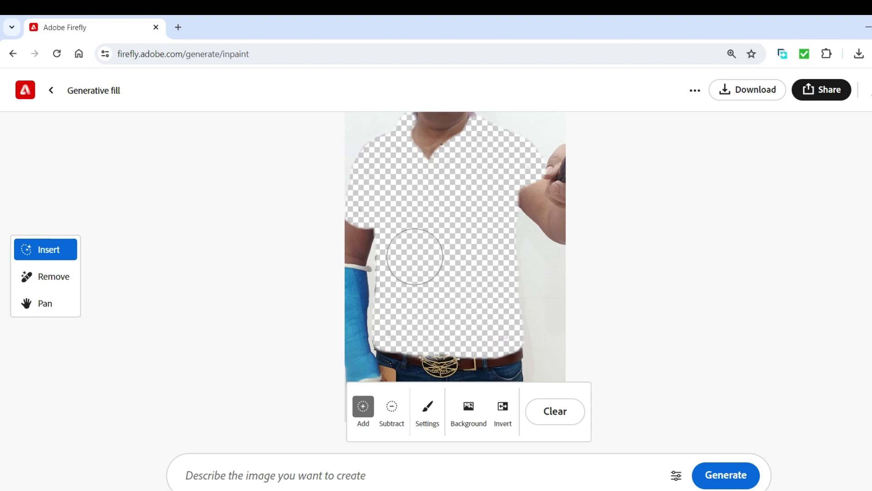
pyautogui.moveTo(527, 197)
pyautogui.mouseDown()
pyautogui.moveTo(516, 203)
pyautogui.moveTo(539, 236)
pyautogui.moveTo(535, 263)
pyautogui.mouseUp()
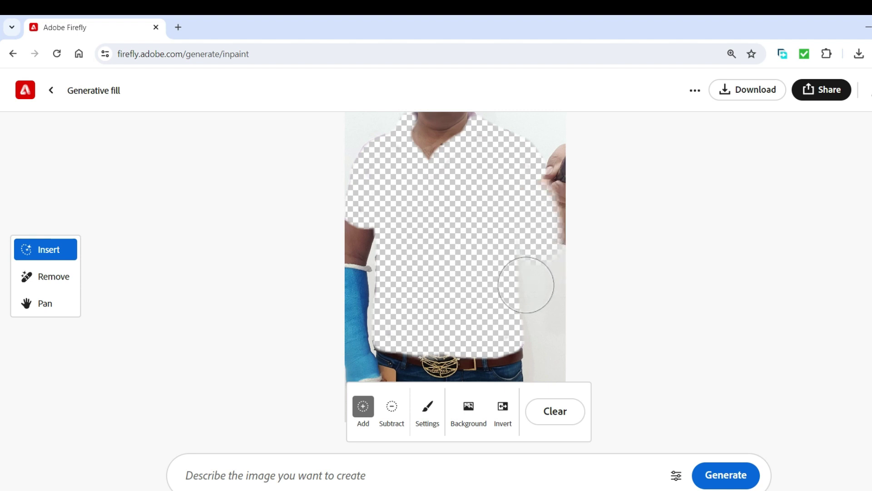
# Step: Remove the right arm and hand from the mask, then add back the right sleeve
pyautogui.click(392, 405)
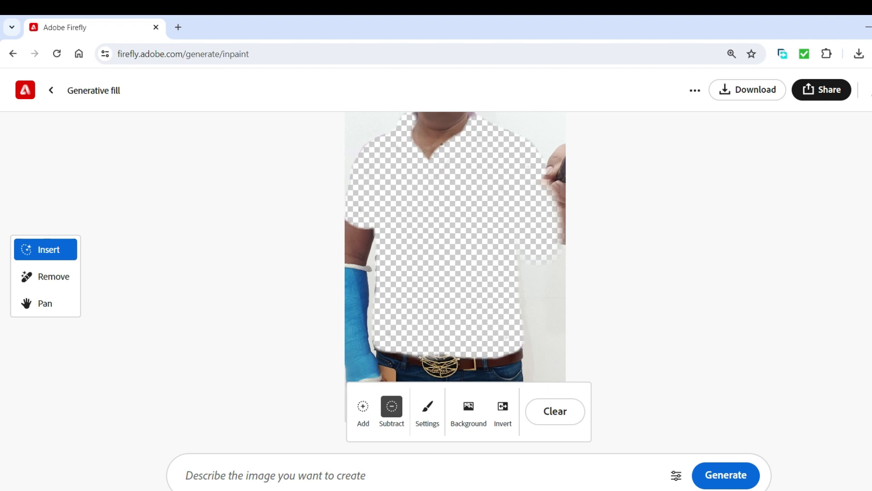
pyautogui.moveTo(539, 191); pyautogui.dragTo(542, 236)
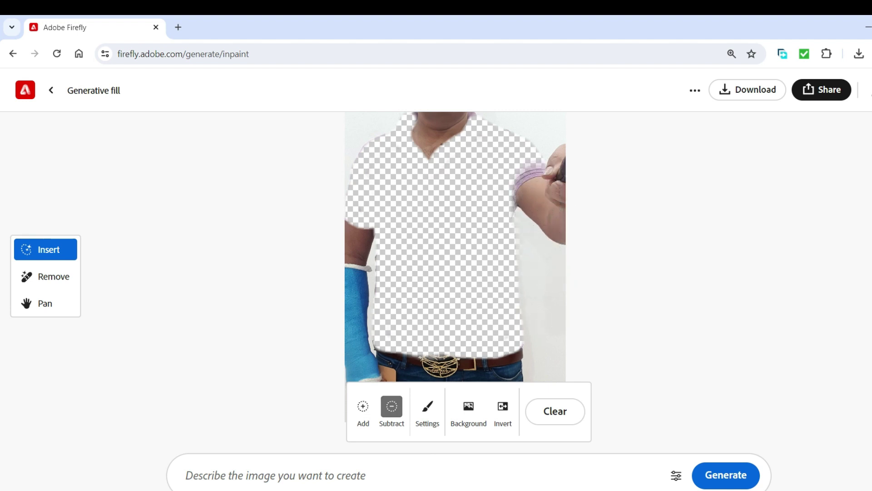
pyautogui.click(363, 405)
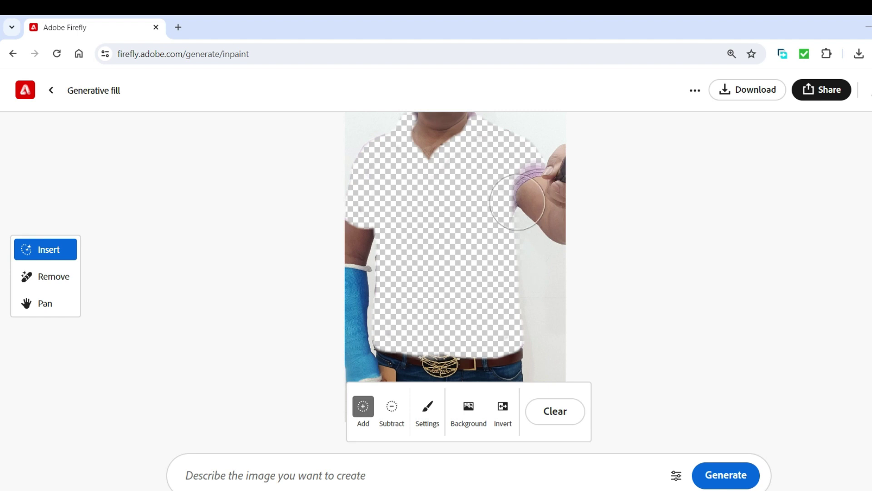
pyautogui.moveTo(515, 167)
pyautogui.mouseDown()
pyautogui.moveTo(498, 175)
pyautogui.moveTo(522, 168)
pyautogui.mouseUp()
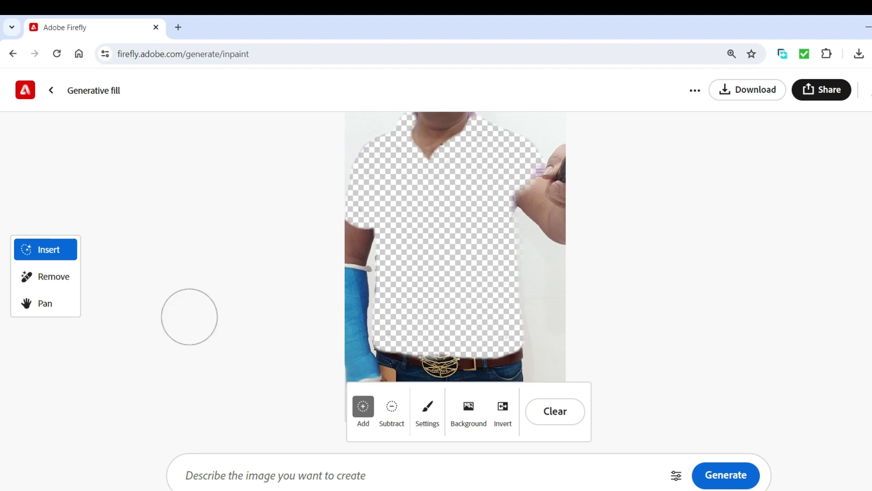
pyautogui.click(45, 303)
# Step: Bring the man's face into view and enter the prompt 'Denim Jacket with Red Color'
pyautogui.moveTo(531, 282); pyautogui.dragTo(555, 373)
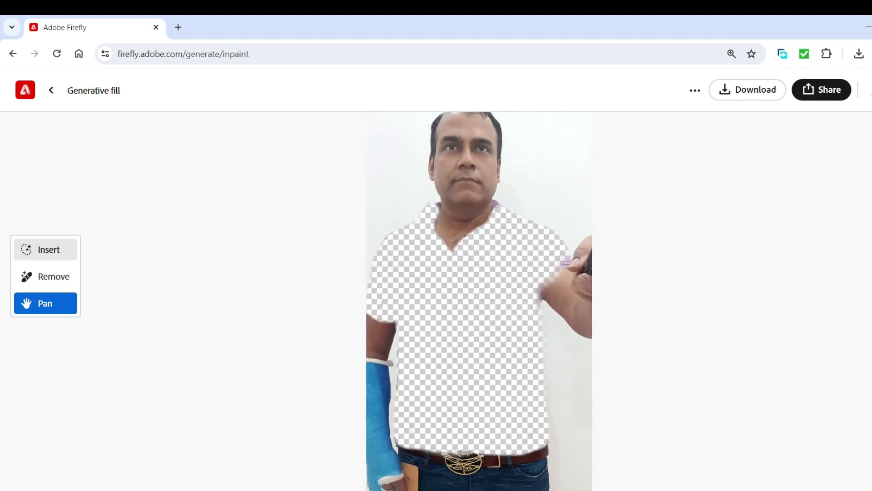
pyautogui.click(45, 249)
pyautogui.write('Denim Jacket with Red Color')
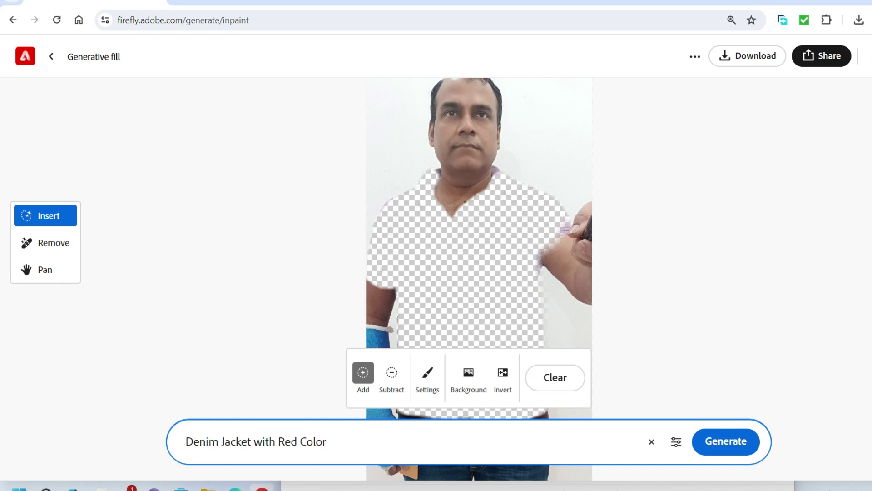
# Step: Generate new clothing for the masked shirt and preview the red vest variation
pyautogui.click(726, 441)
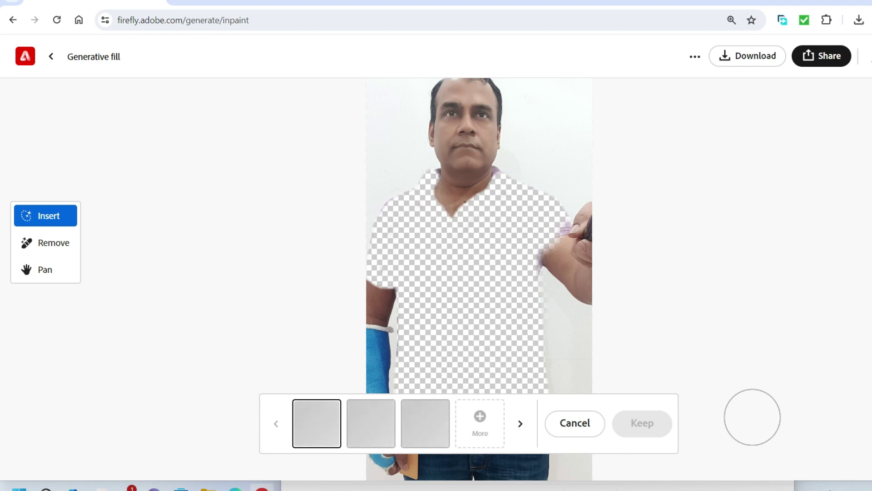
pyautogui.scroll(5, 503, 224)
pyautogui.scroll(2, 400, 245)
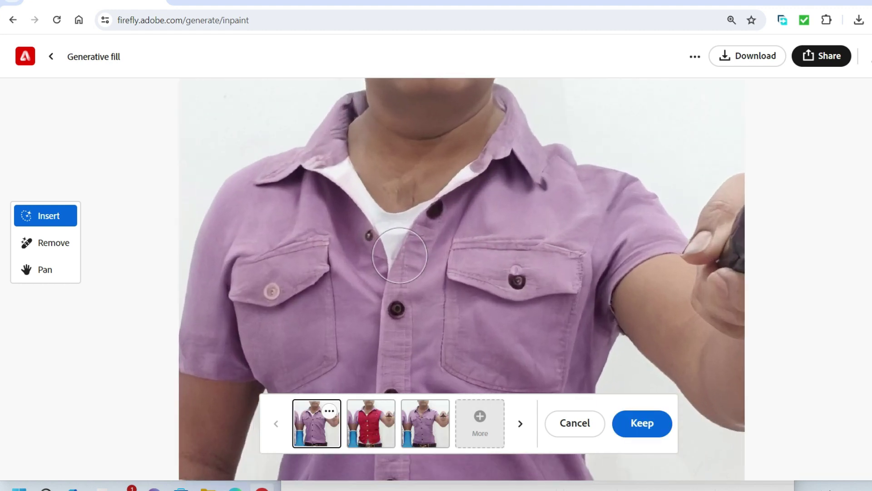
pyautogui.scroll(2, 400, 245)
pyautogui.scroll(2, 402, 239)
pyautogui.scroll(2, 404, 231)
pyautogui.scroll(-2, 404, 232)
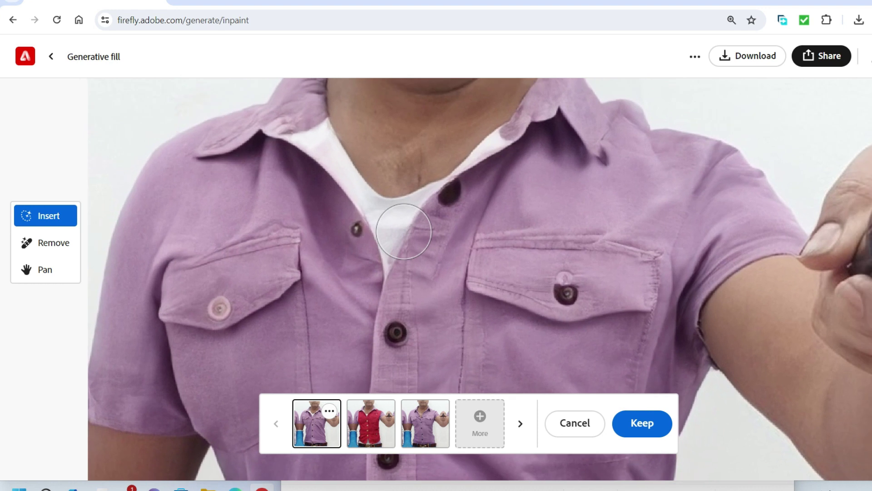
pyautogui.scroll(-2, 405, 233)
pyautogui.scroll(-2, 405, 235)
pyautogui.scroll(-2, 406, 236)
pyautogui.scroll(-2, 406, 241)
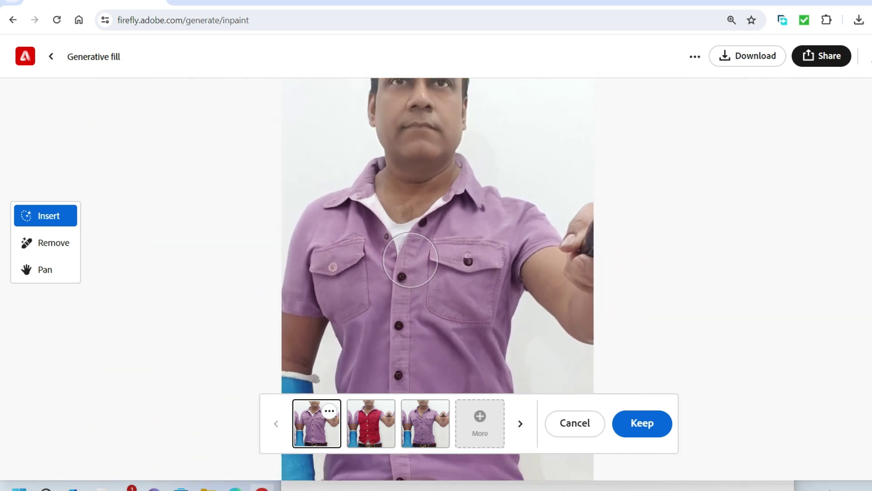
pyautogui.scroll(-2, 408, 250)
pyautogui.scroll(-2, 417, 273)
pyautogui.scroll(-2, 450, 304)
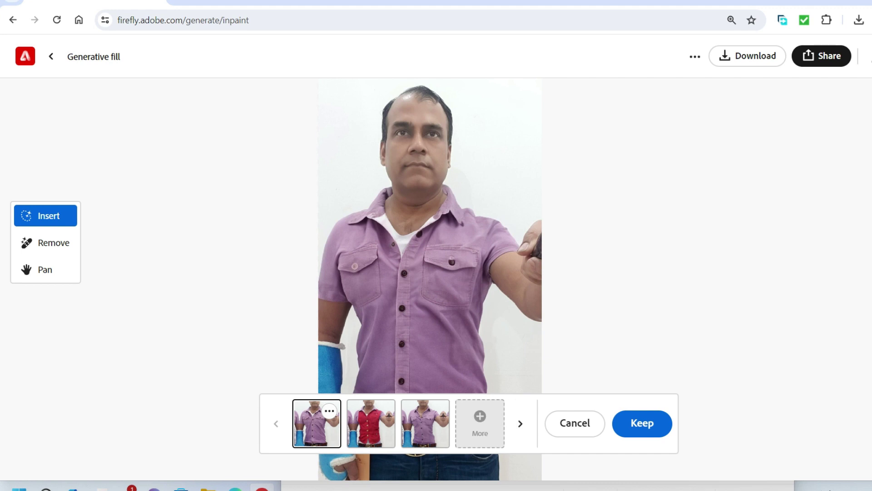
pyautogui.click(371, 423)
pyautogui.click(425, 423)
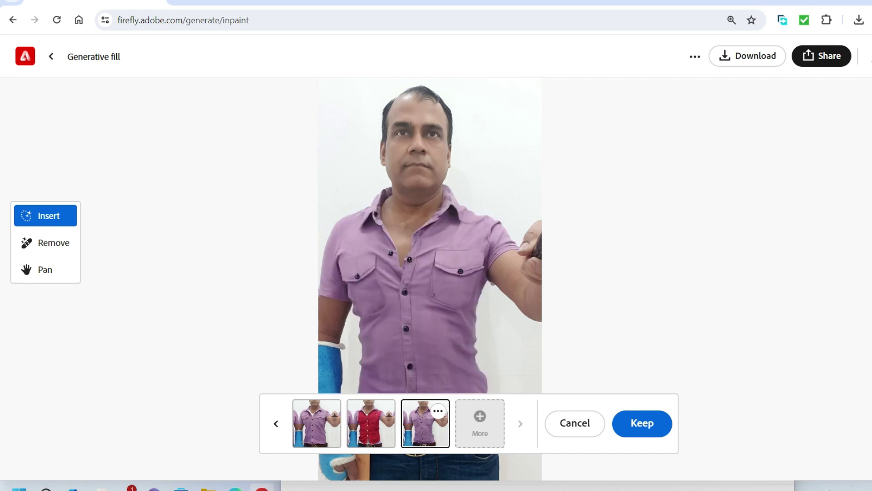
# Step: Generate two more batches of shirt variations, previewing the new denim options
pyautogui.click(479, 423)
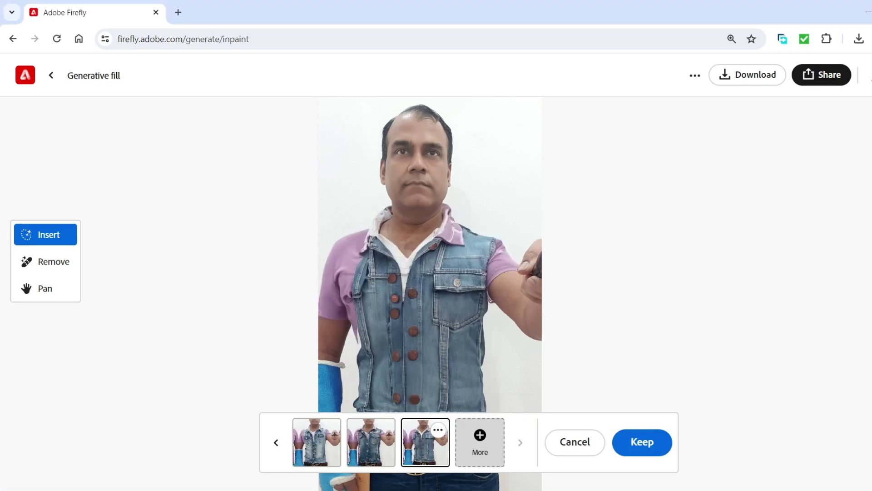
pyautogui.click(479, 441)
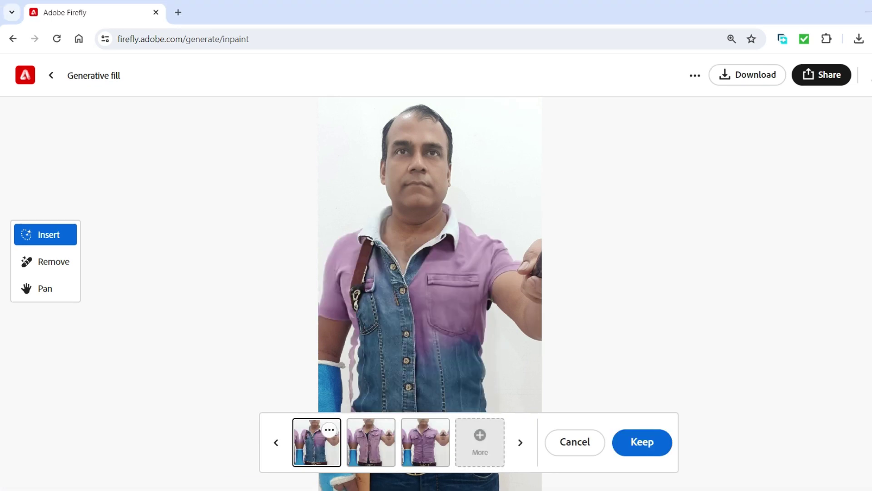
pyautogui.click(371, 442)
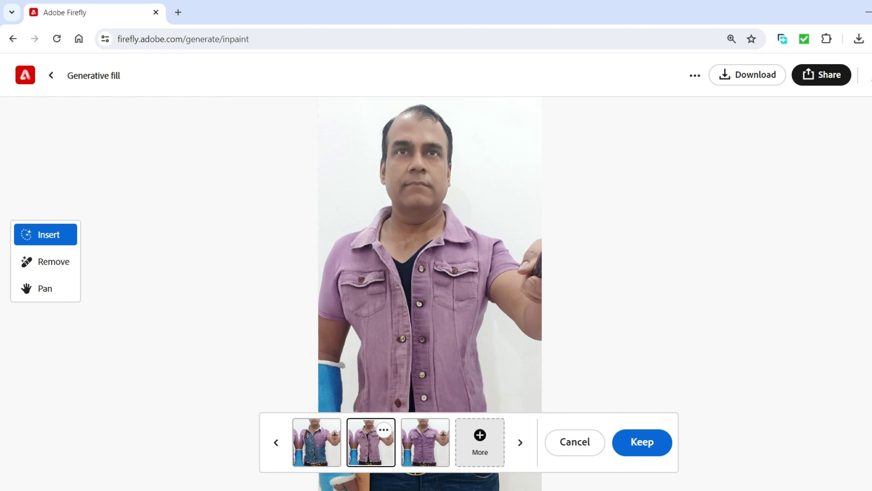
pyautogui.click(425, 442)
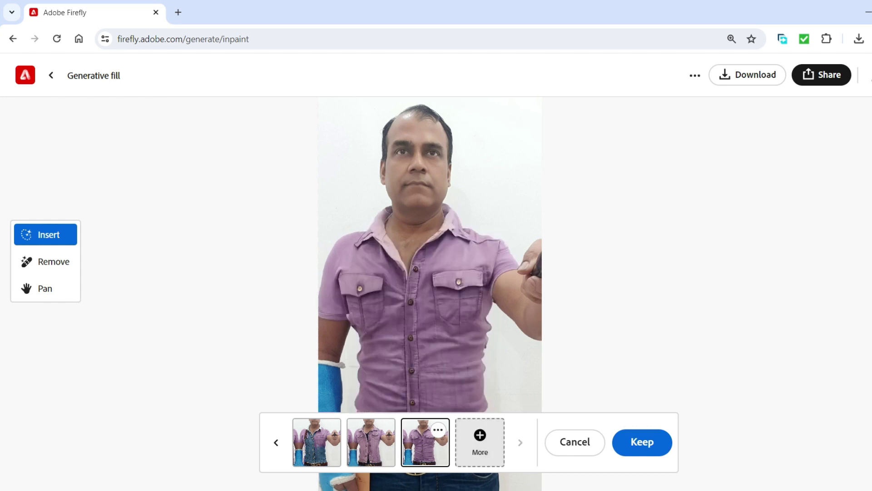
pyautogui.click(480, 441)
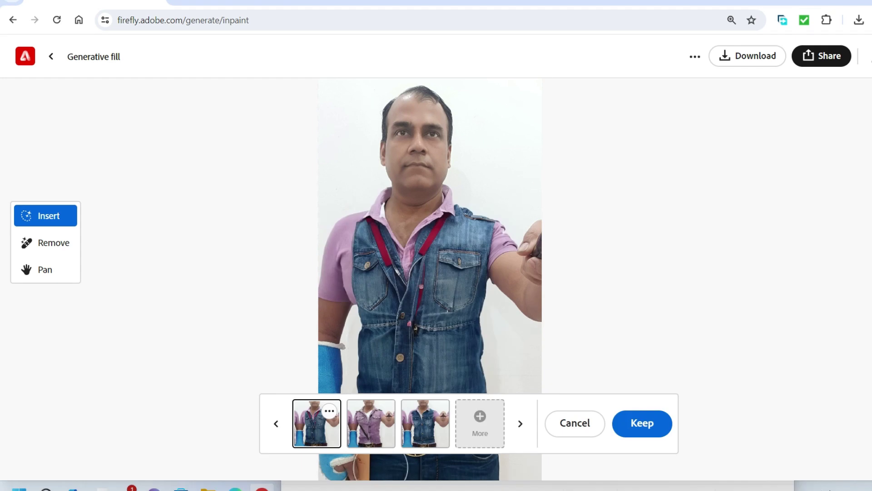
pyautogui.click(371, 424)
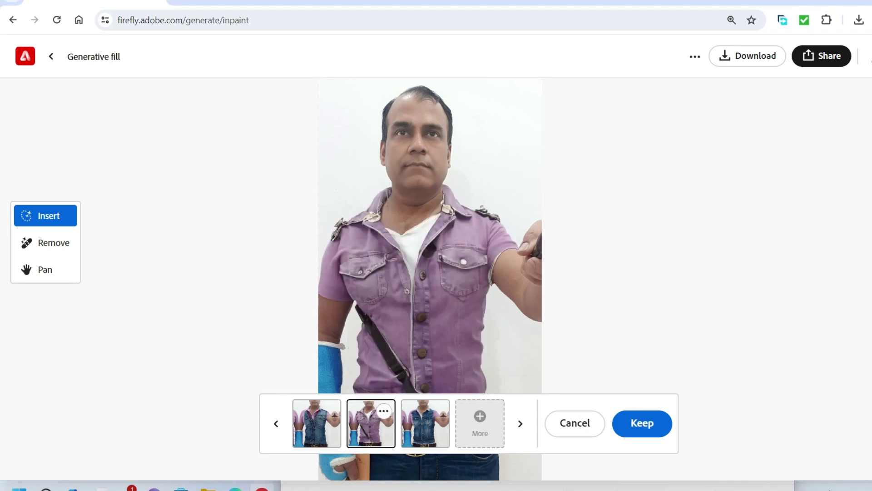
pyautogui.click(426, 424)
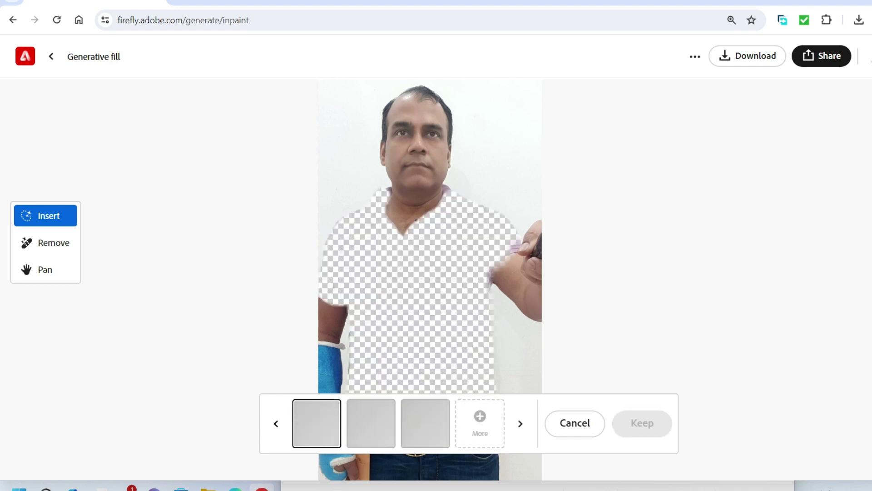
# Step: Preview the denim-vest and grey-vest-over-purple-shirt variations, then generate another set
pyautogui.click(371, 423)
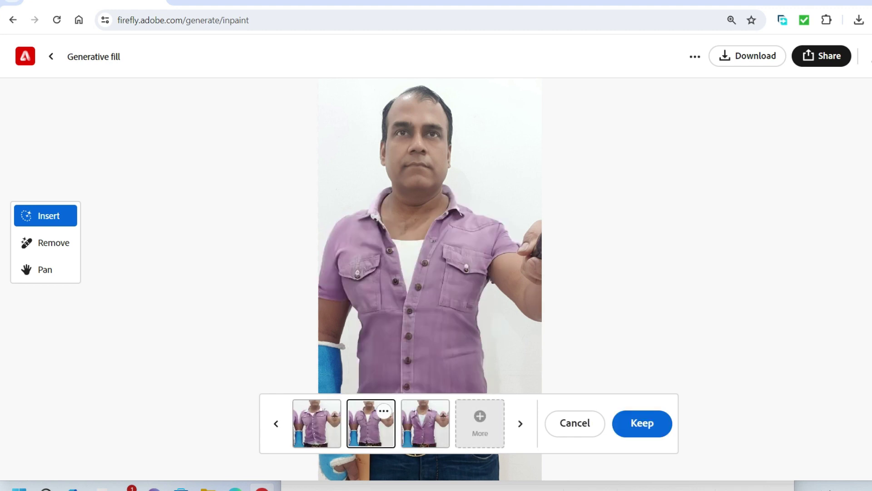
pyautogui.press('Right')
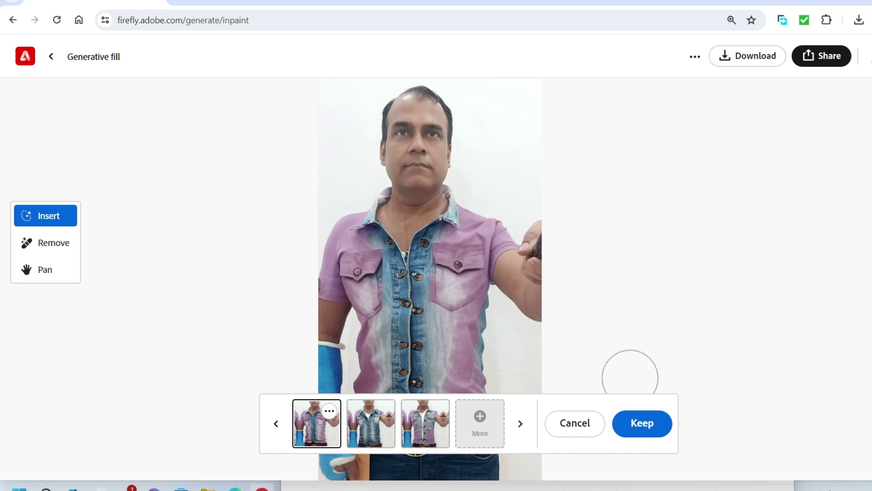
pyautogui.click(371, 423)
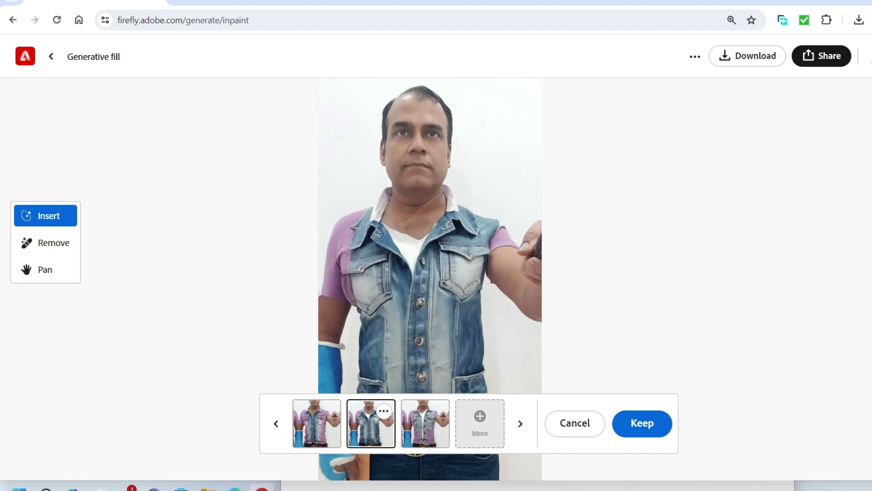
pyautogui.click(425, 423)
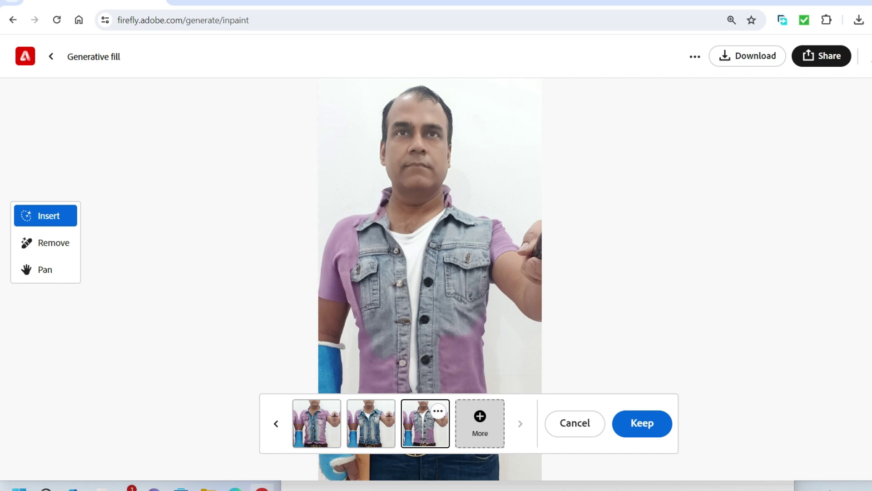
pyautogui.click(480, 423)
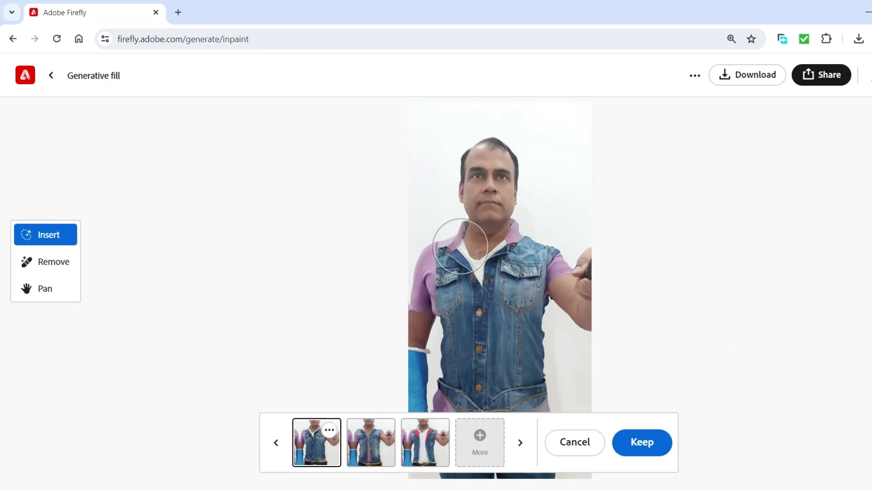
# Step: Compare the buttoned and open-collar purple shirts and keep the open-collar one
pyautogui.click(371, 442)
pyautogui.click(425, 442)
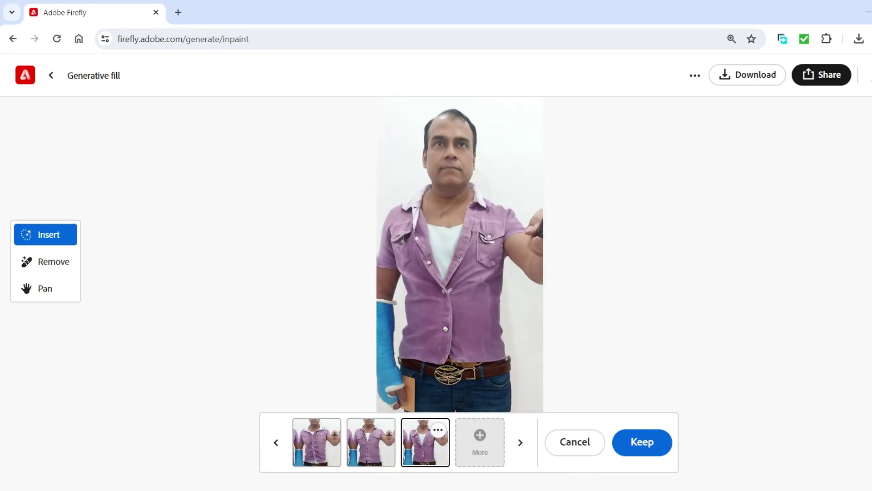
pyautogui.press('Left')
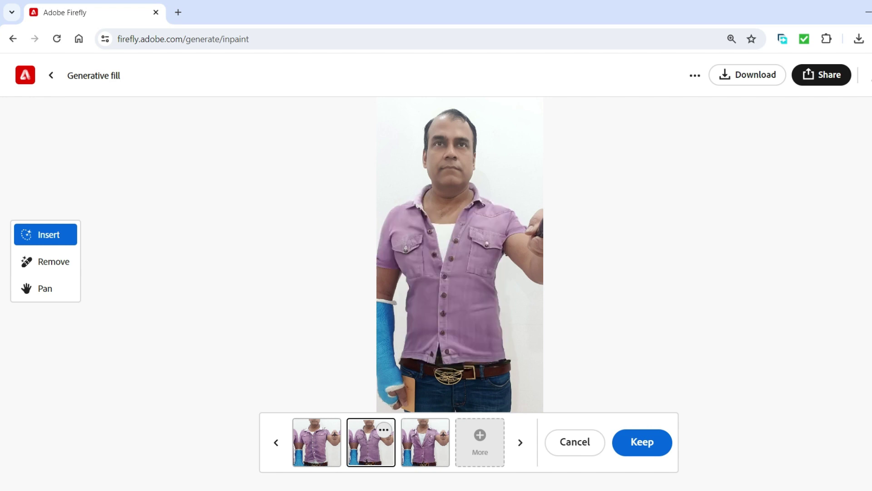
pyautogui.press('Right')
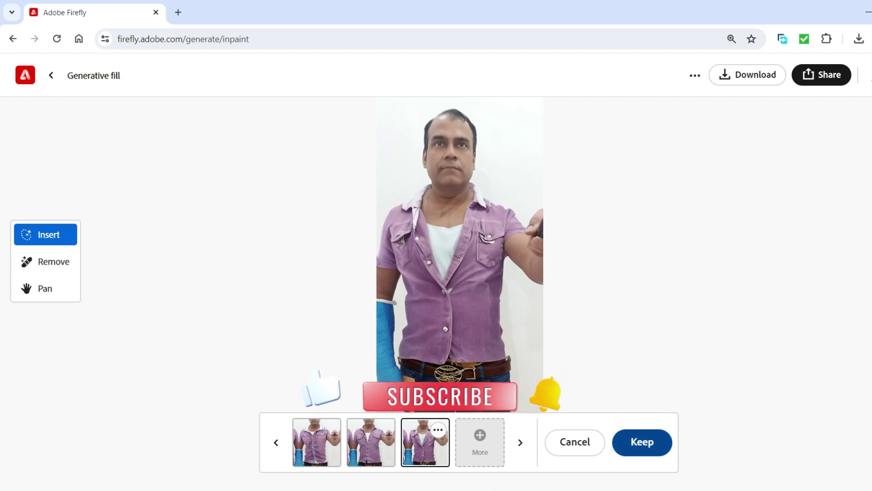
pyautogui.click(642, 442)
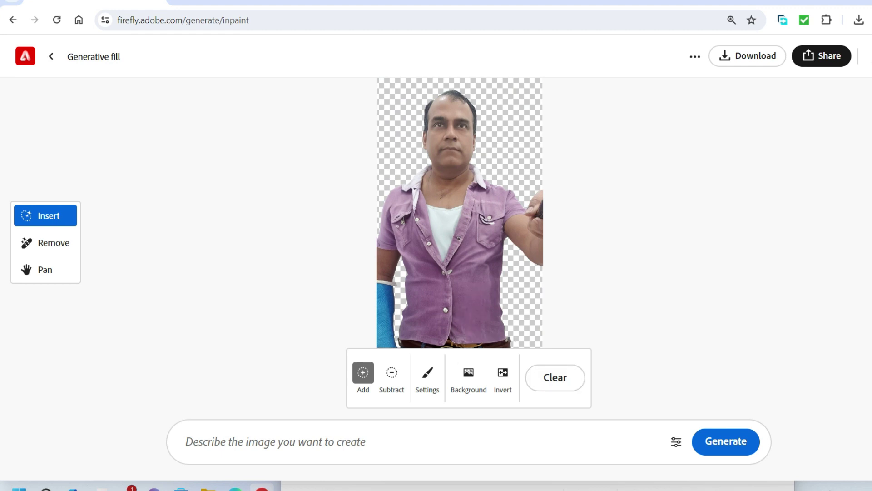
# Step: Generate a new background from the prompt 'blue sea beach'
pyautogui.click(255, 442)
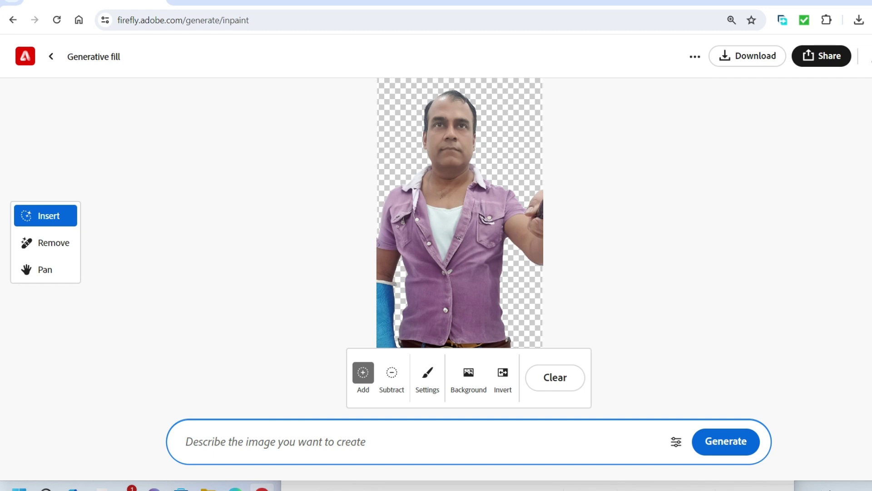
pyautogui.write('blue sea beach')
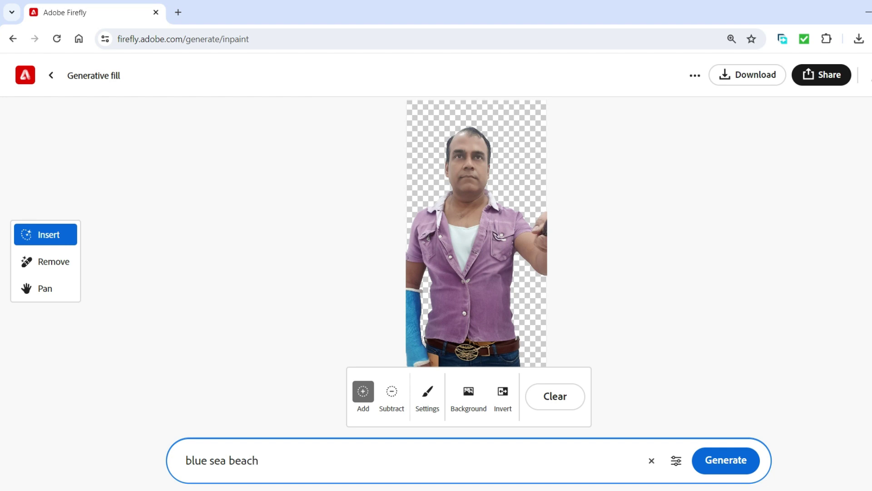
pyautogui.click(727, 460)
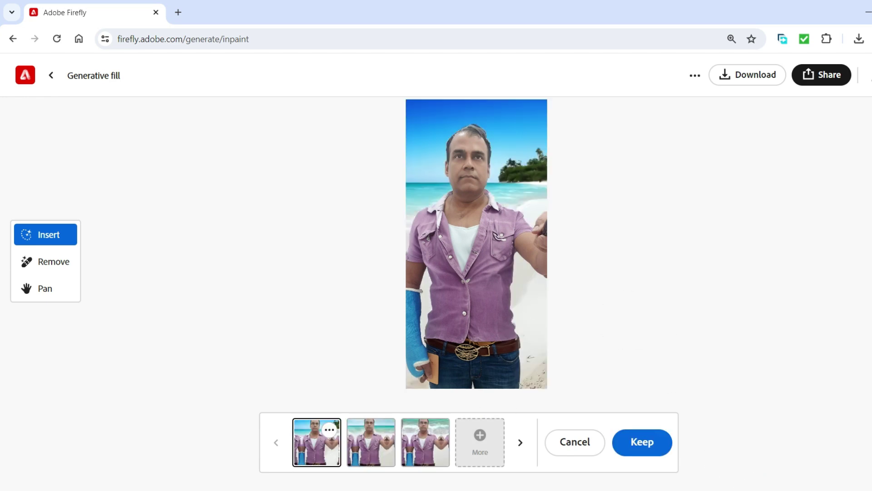
# Step: Compare the first set of beach background variations, then generate more
pyautogui.click(371, 442)
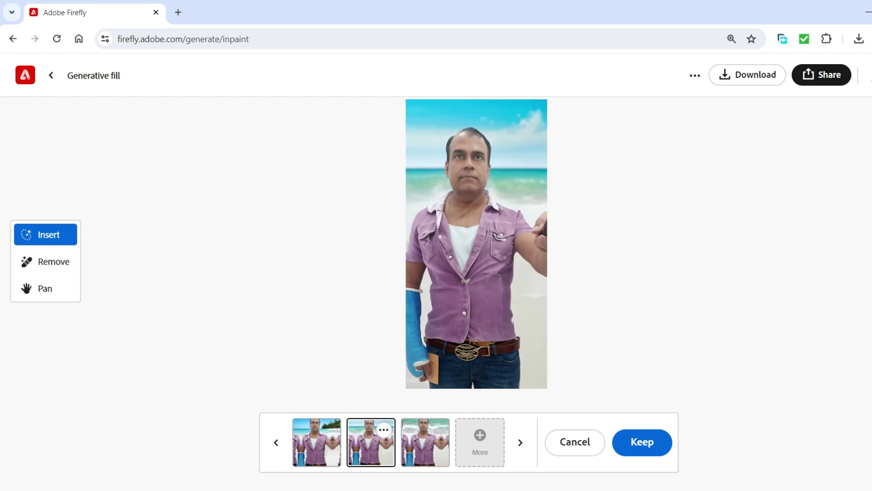
pyautogui.click(425, 442)
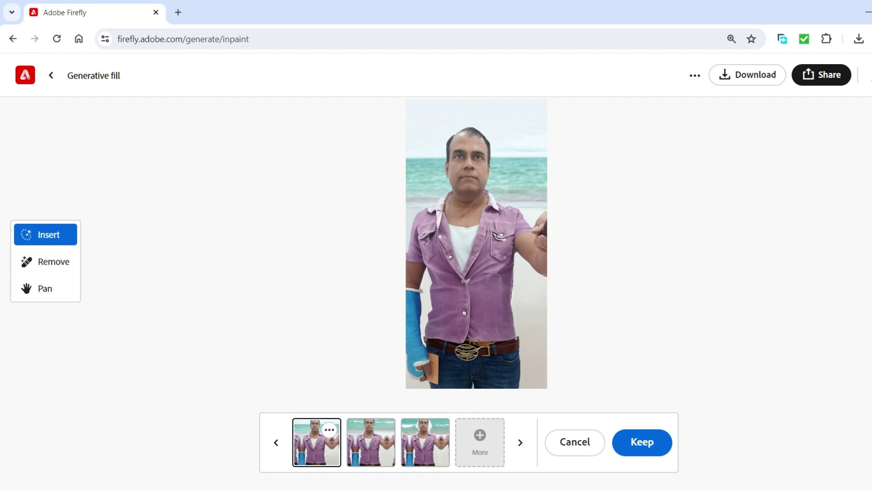
pyautogui.press('Right')
pyautogui.press('Right')
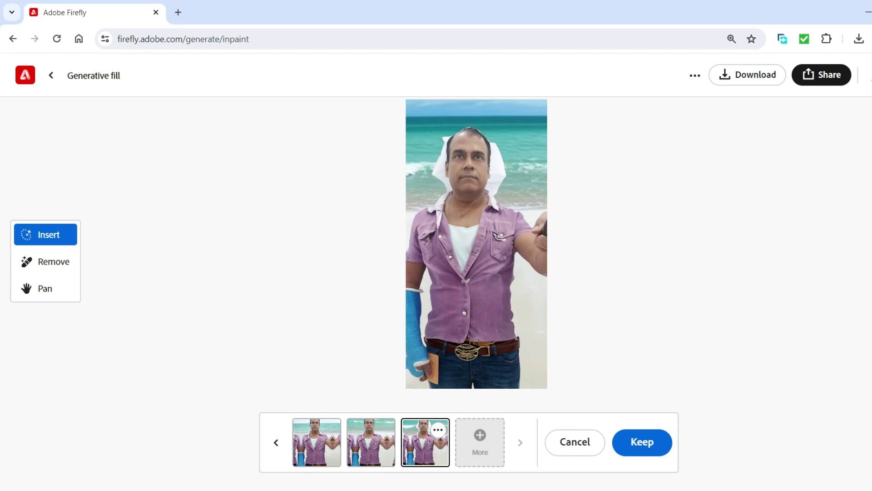
pyautogui.press('Return')
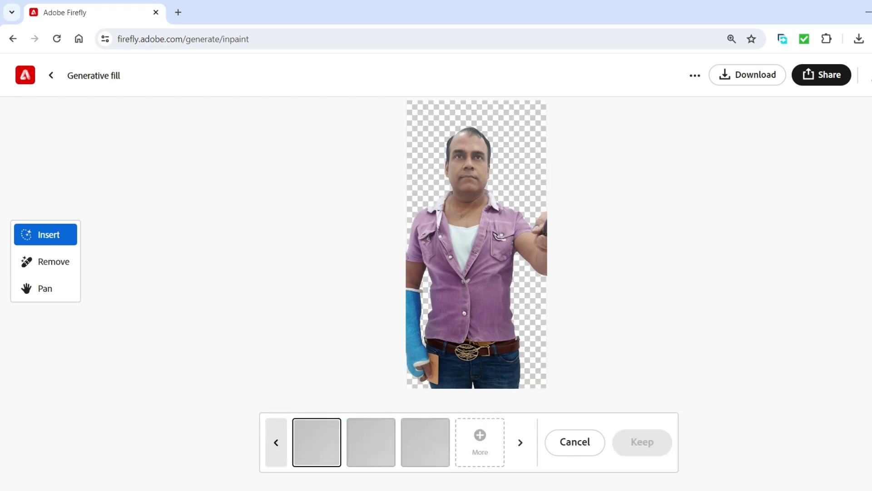
# Step: Choose the third new variation, a pale-sky turquoise beach, and keep it
pyautogui.press('Right')
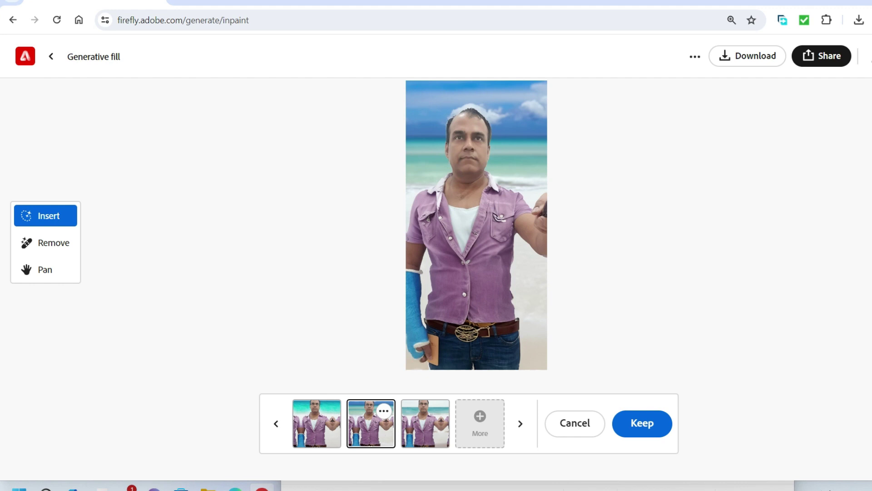
pyautogui.press('Right')
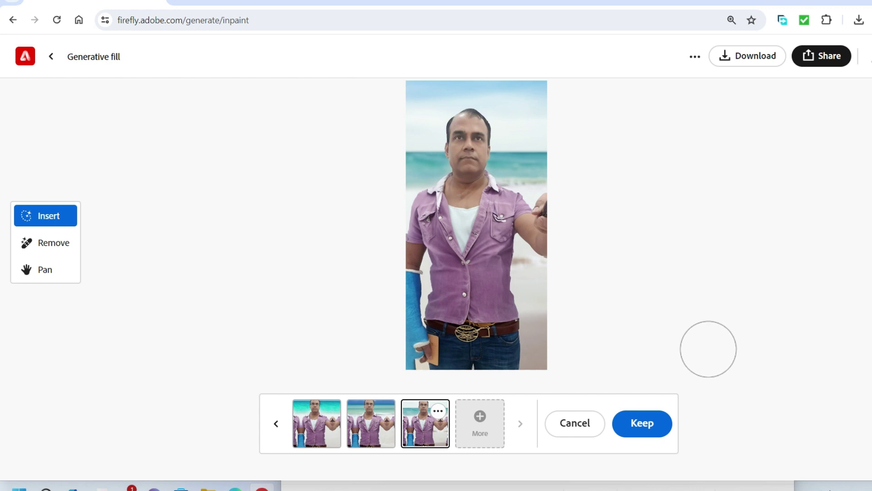
pyautogui.scroll(1, 468, 189)
pyautogui.scroll(2, 470, 189)
pyautogui.scroll(2, 475, 190)
pyautogui.scroll(1, 480, 192)
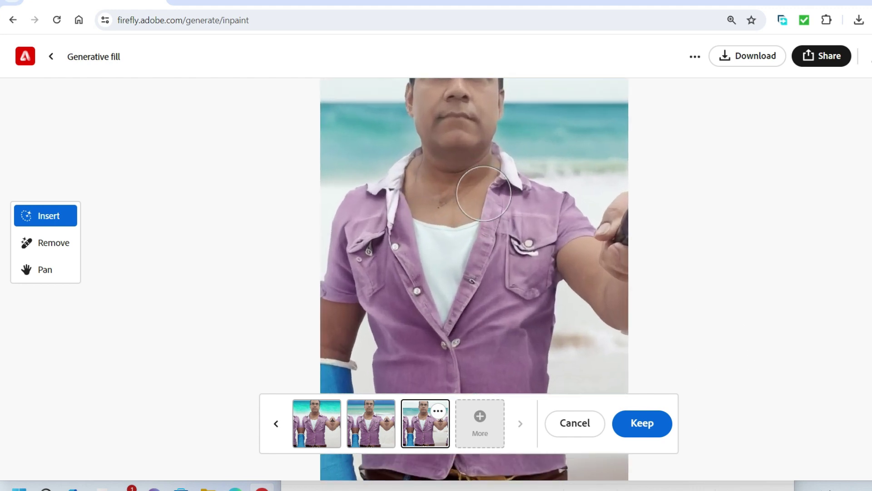
pyautogui.scroll(-2, 482, 191)
pyautogui.scroll(-2, 477, 187)
pyautogui.scroll(-1, 479, 196)
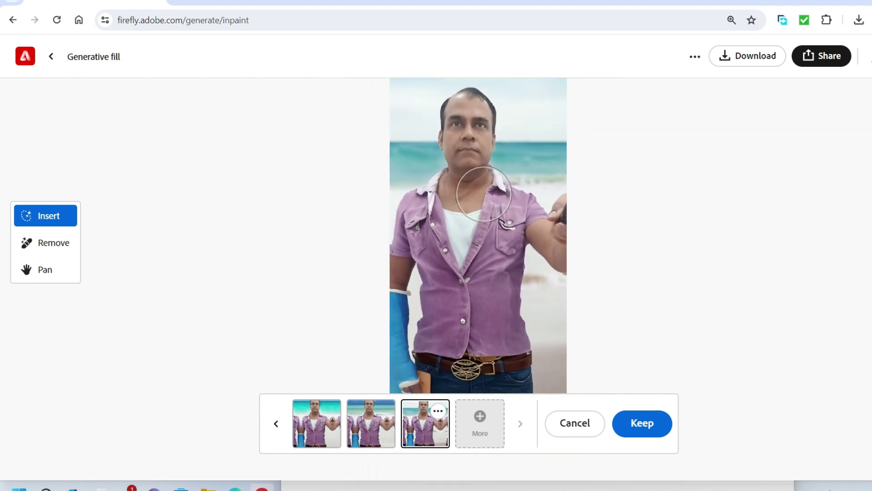
pyautogui.scroll(-1, 485, 204)
pyautogui.click(642, 423)
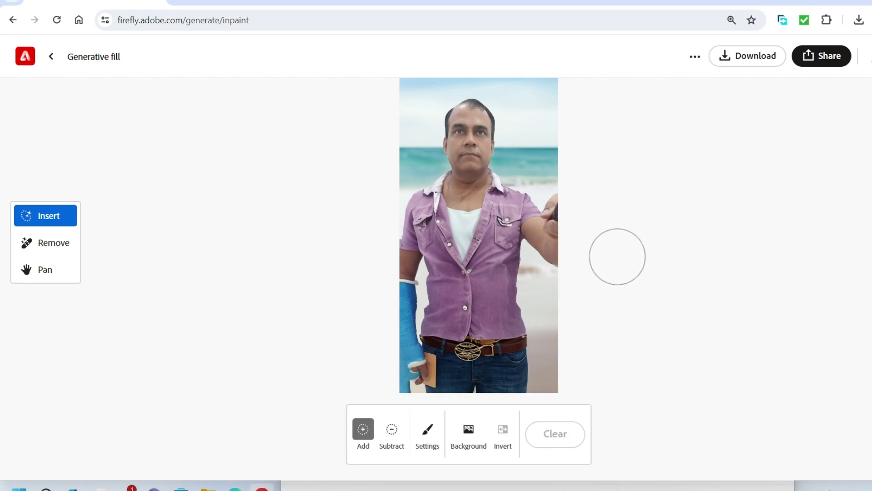
# Step: Switch briefly to the Remove tool, then back to Insert
pyautogui.scroll(-1, 617, 256)
pyautogui.scroll(-1, 617, 256)
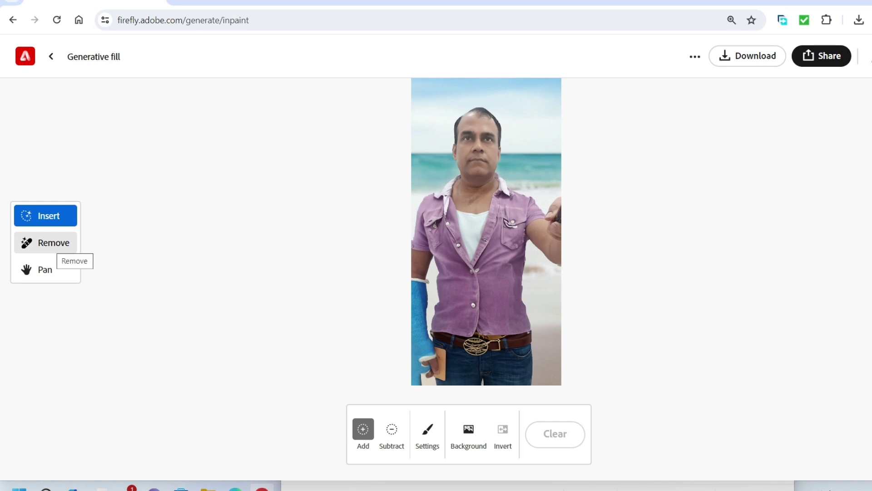
pyautogui.click(48, 243)
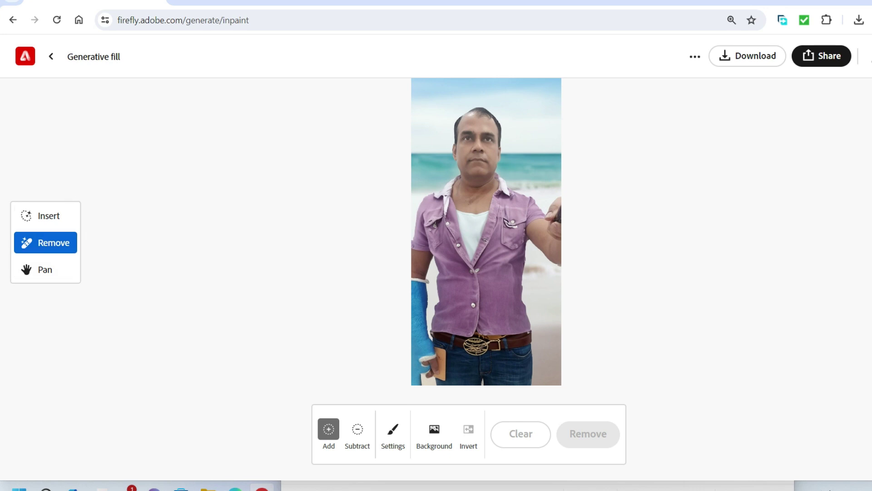
pyautogui.click(48, 216)
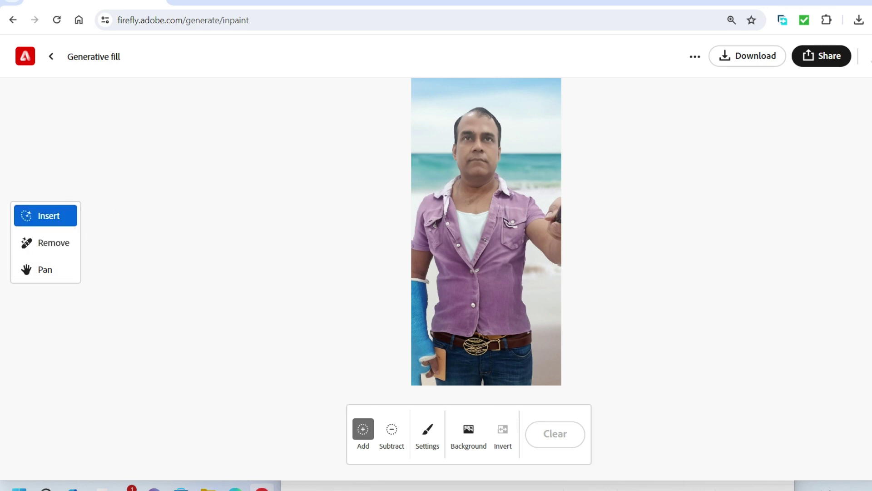
# Step: Download the edited beach photo as a PNG image into the result folder
pyautogui.click(748, 56)
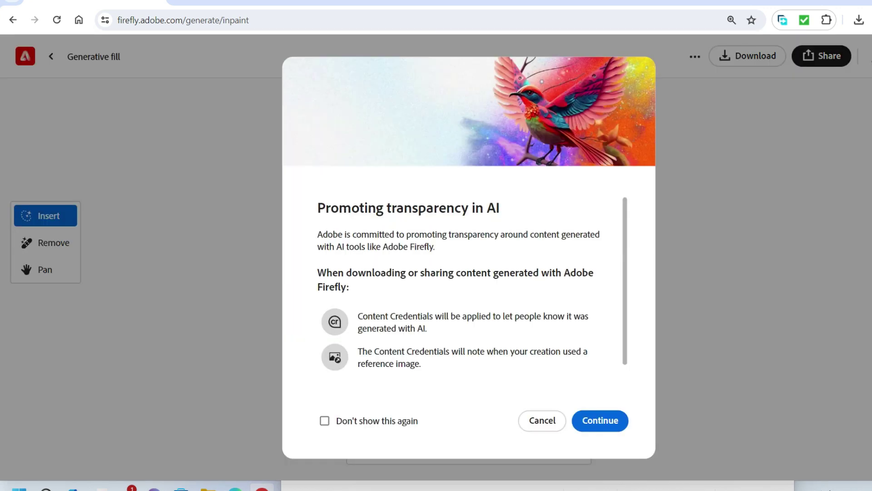
pyautogui.click(600, 420)
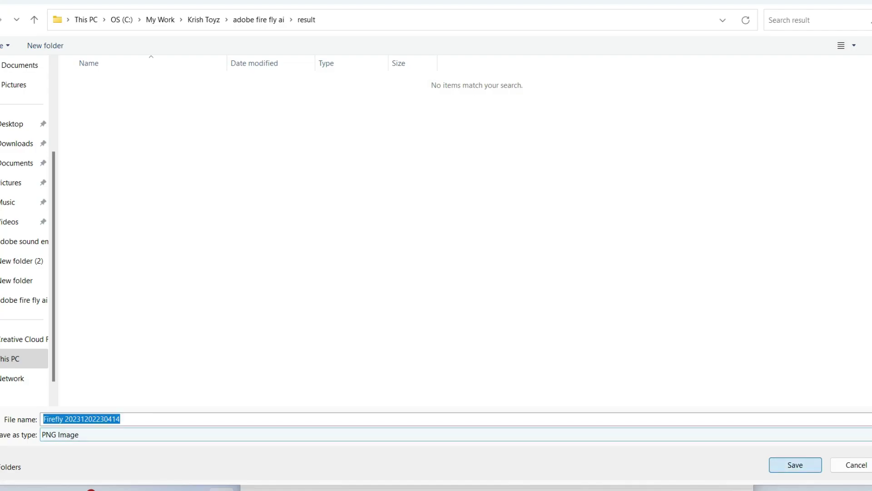
pyautogui.click(795, 465)
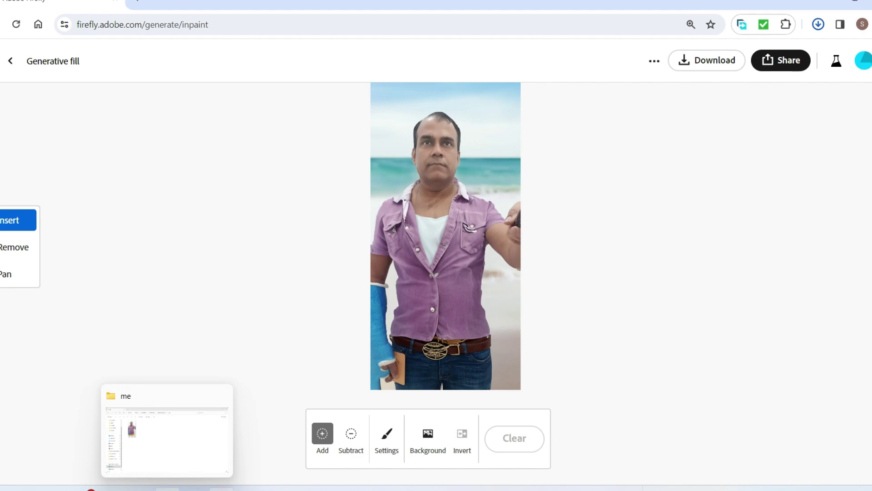
pyautogui.click(166, 432)
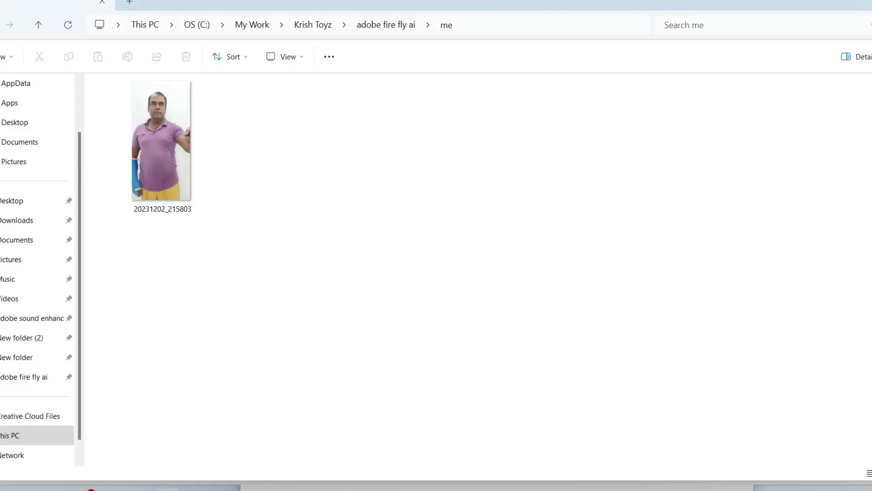
# Step: Open the original photo 20231202_215803 from the me folder in the image viewer
pyautogui.doubleClick(162, 141)
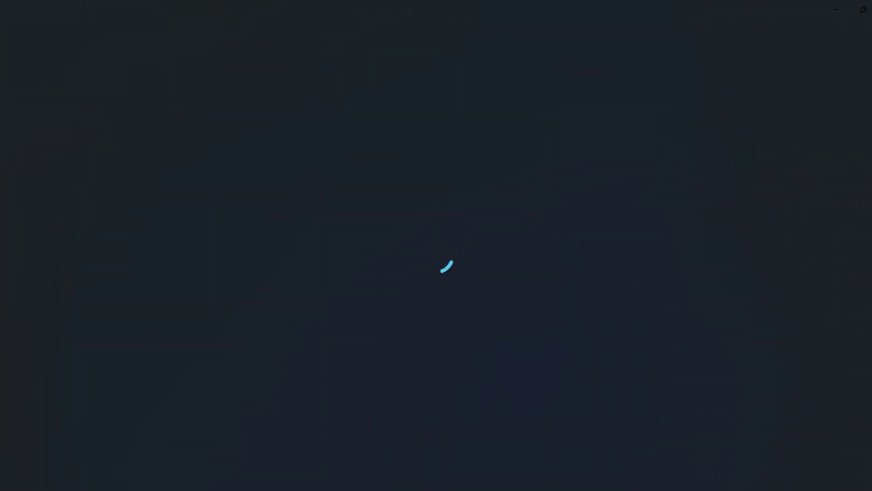